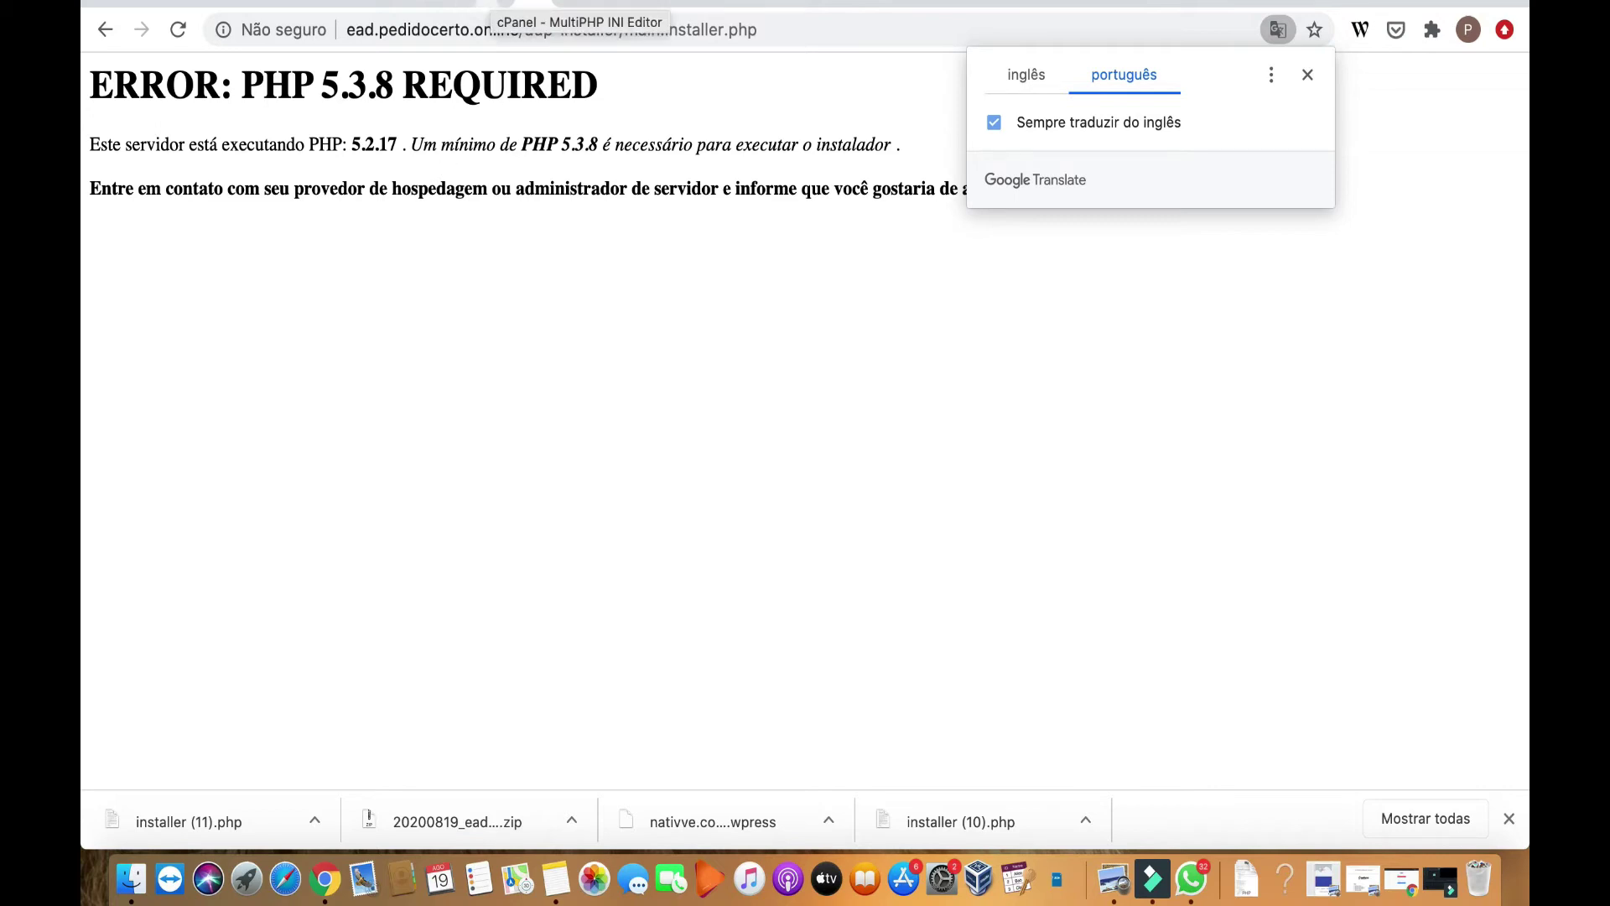
- Switch to cPanel, search its functions for php and open Gerenciador de MultiPHP
click(503, 4)
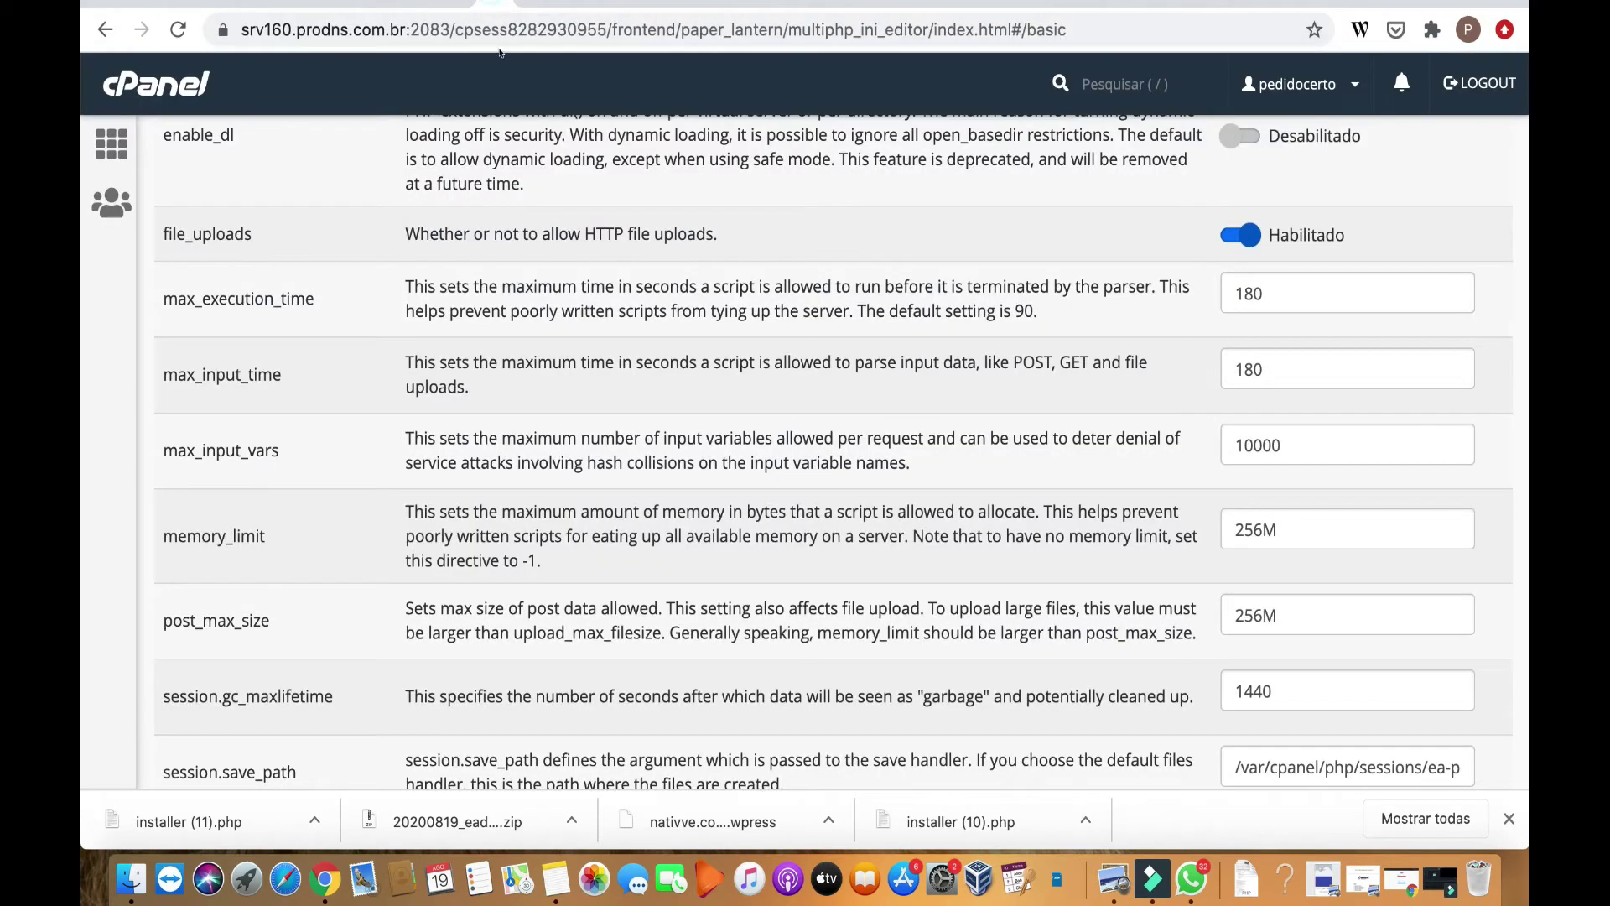
click(117, 146)
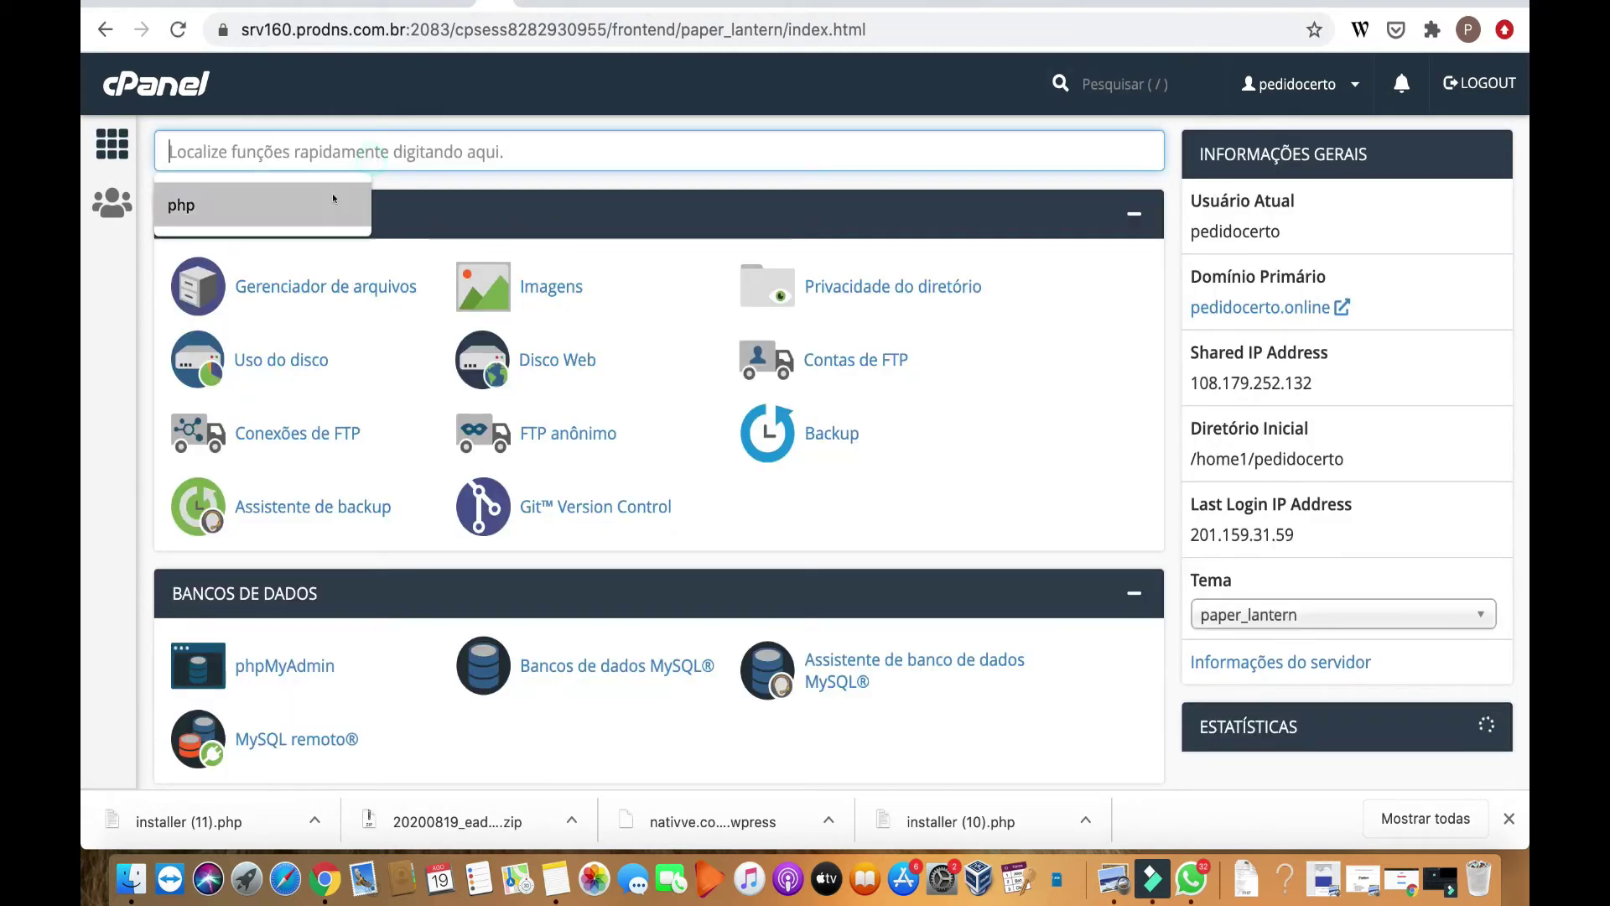
click(333, 198)
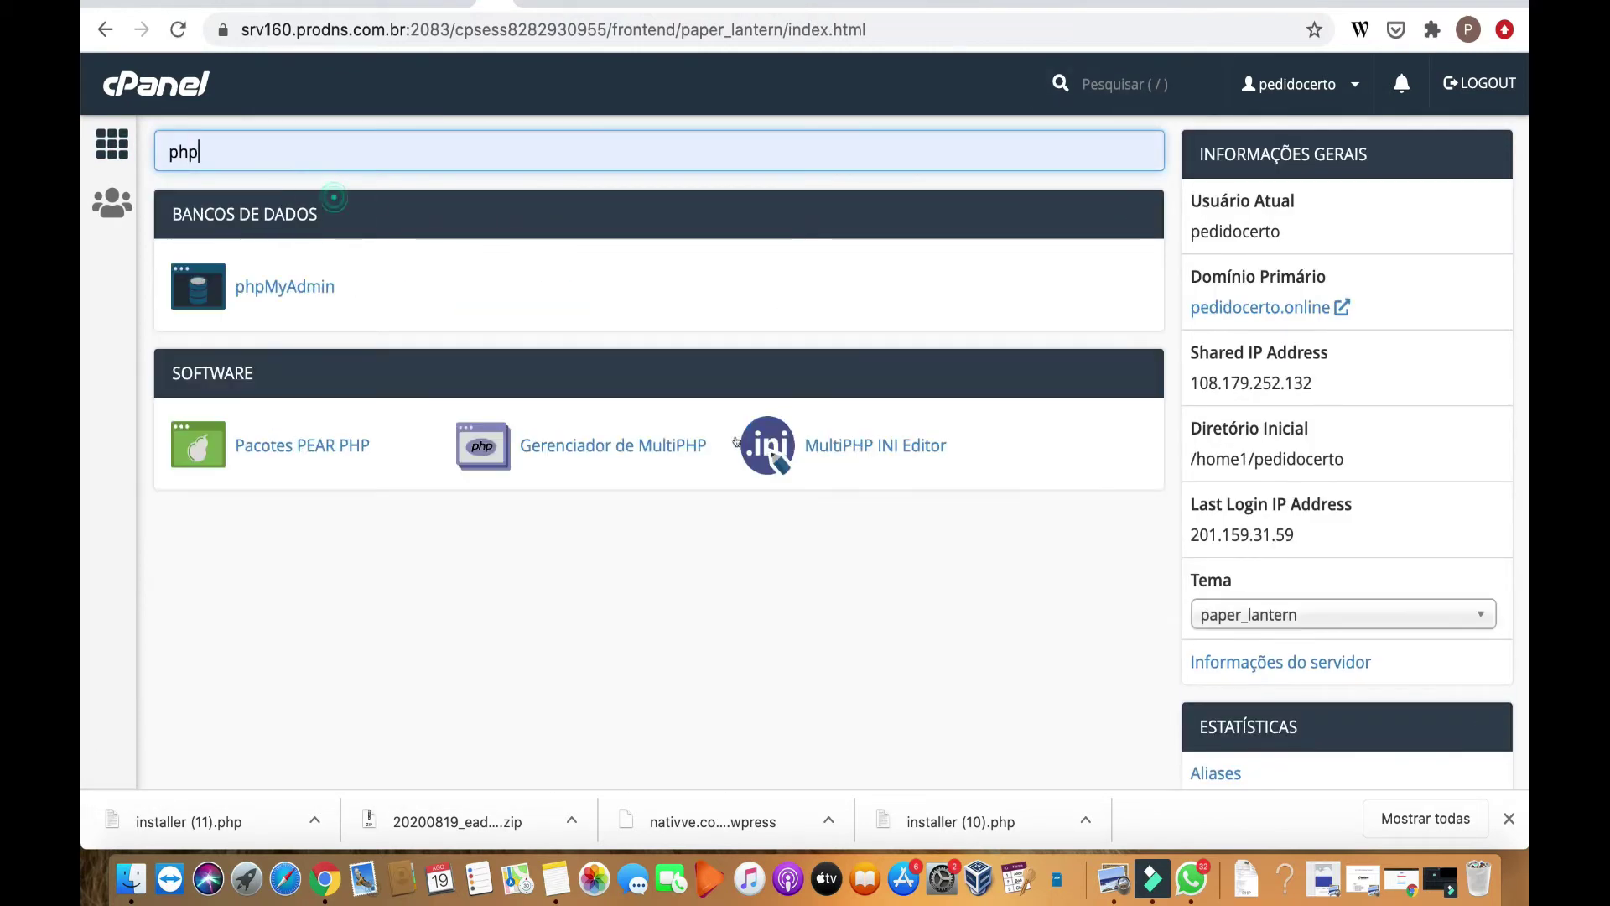
click(585, 453)
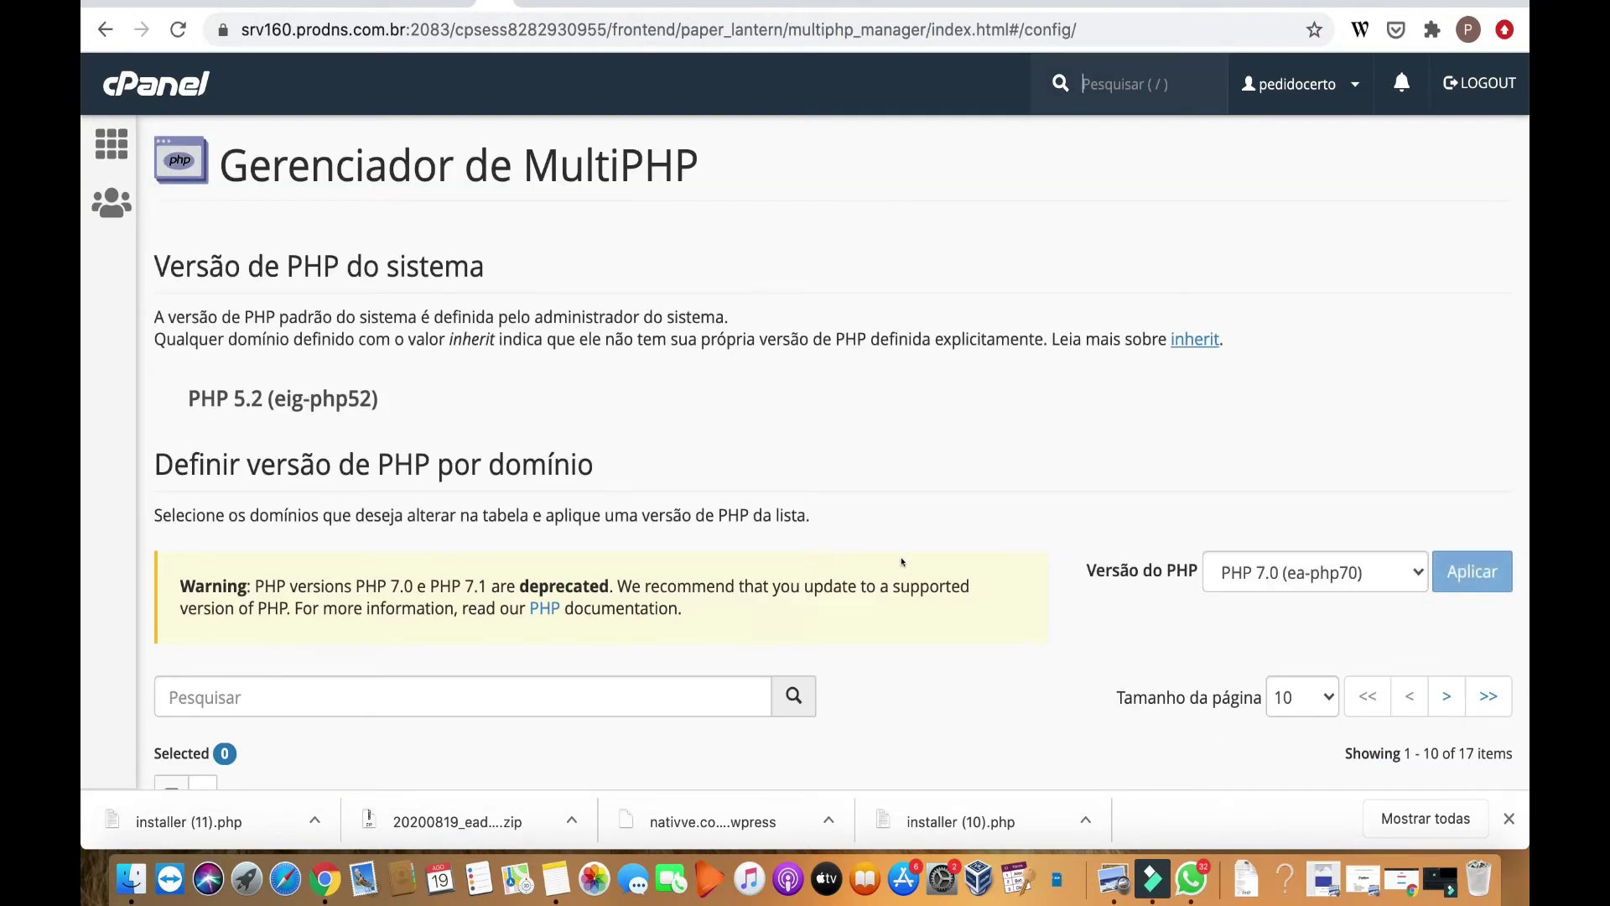
- List 20 domains per page and apply PHP 7.4 (ea-php74) to the ead.pedidocerto.online domain
click(1291, 699)
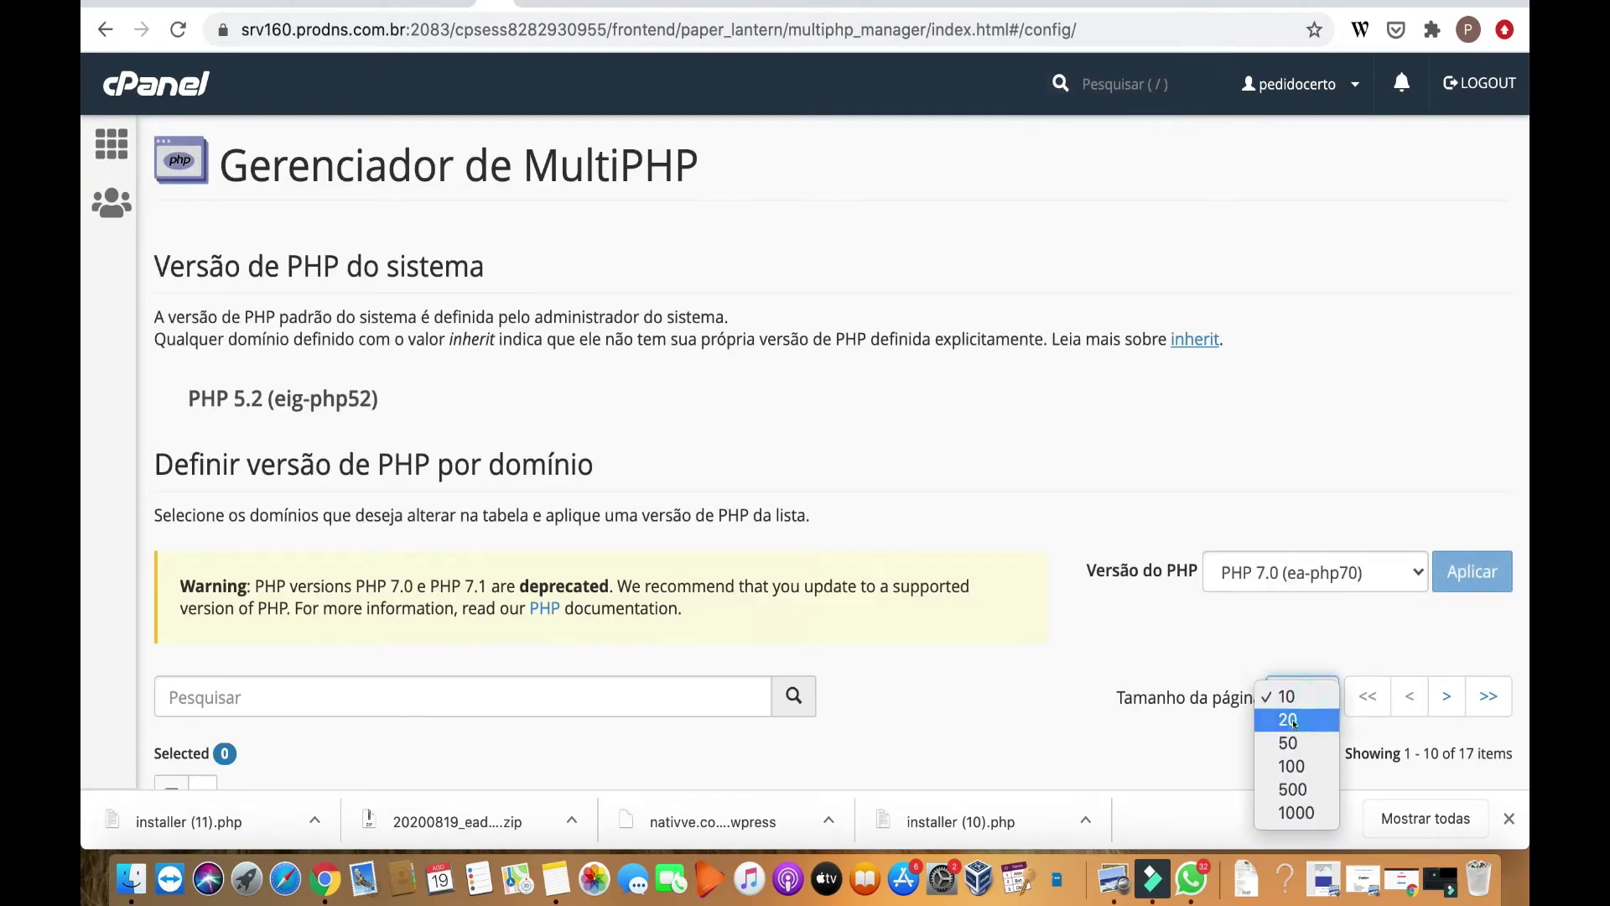
click(1296, 723)
scroll(1003, 730, down, 12)
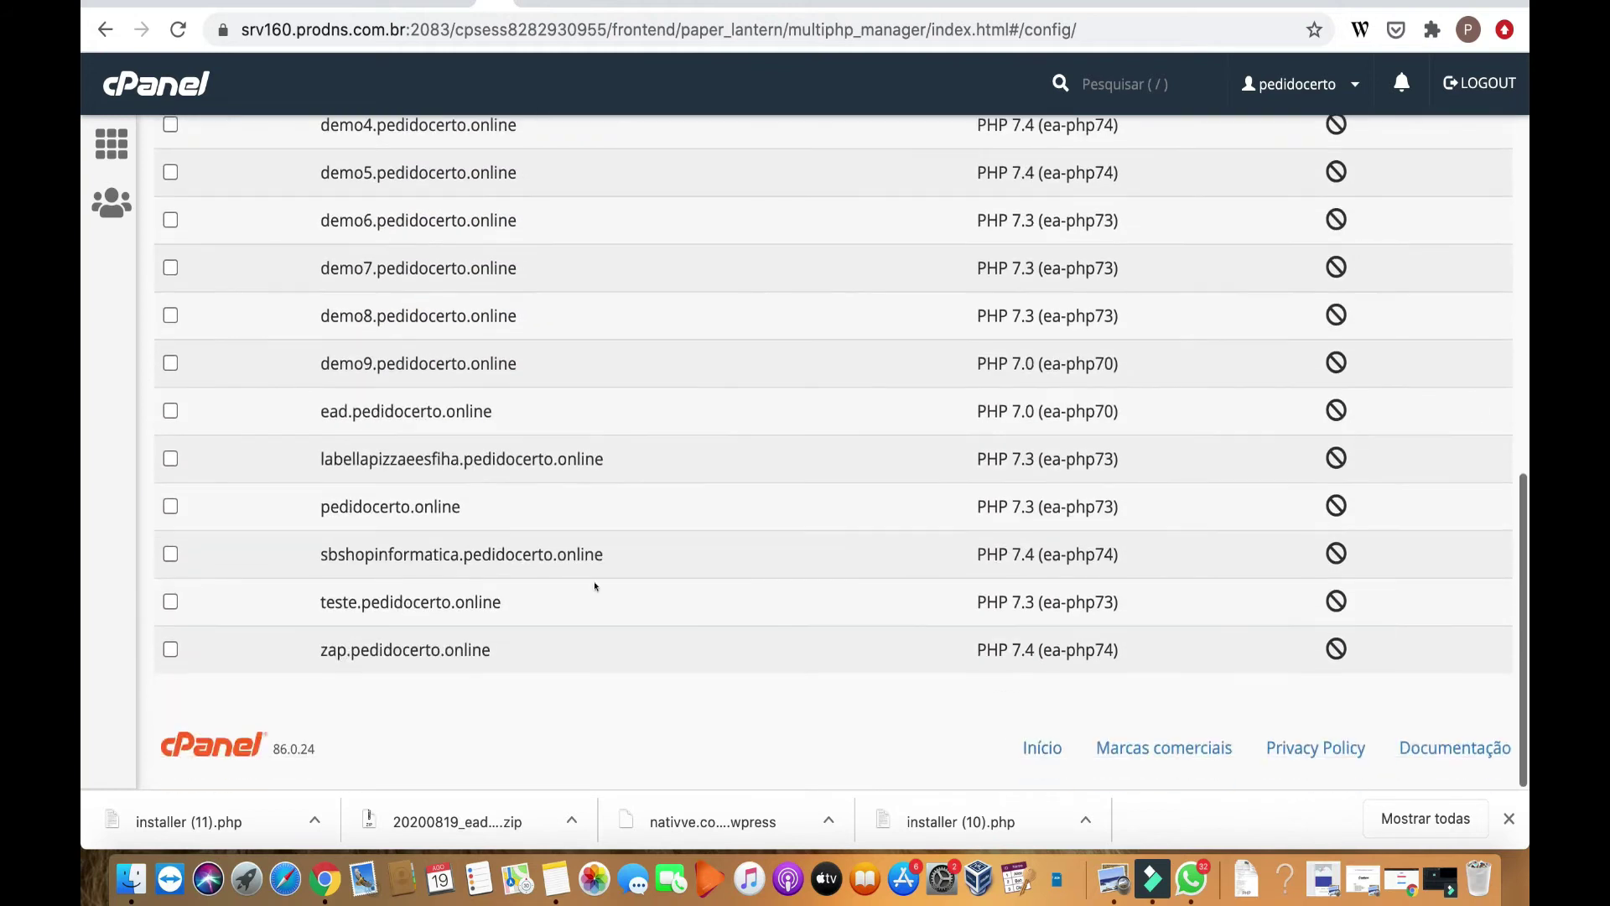
click(170, 410)
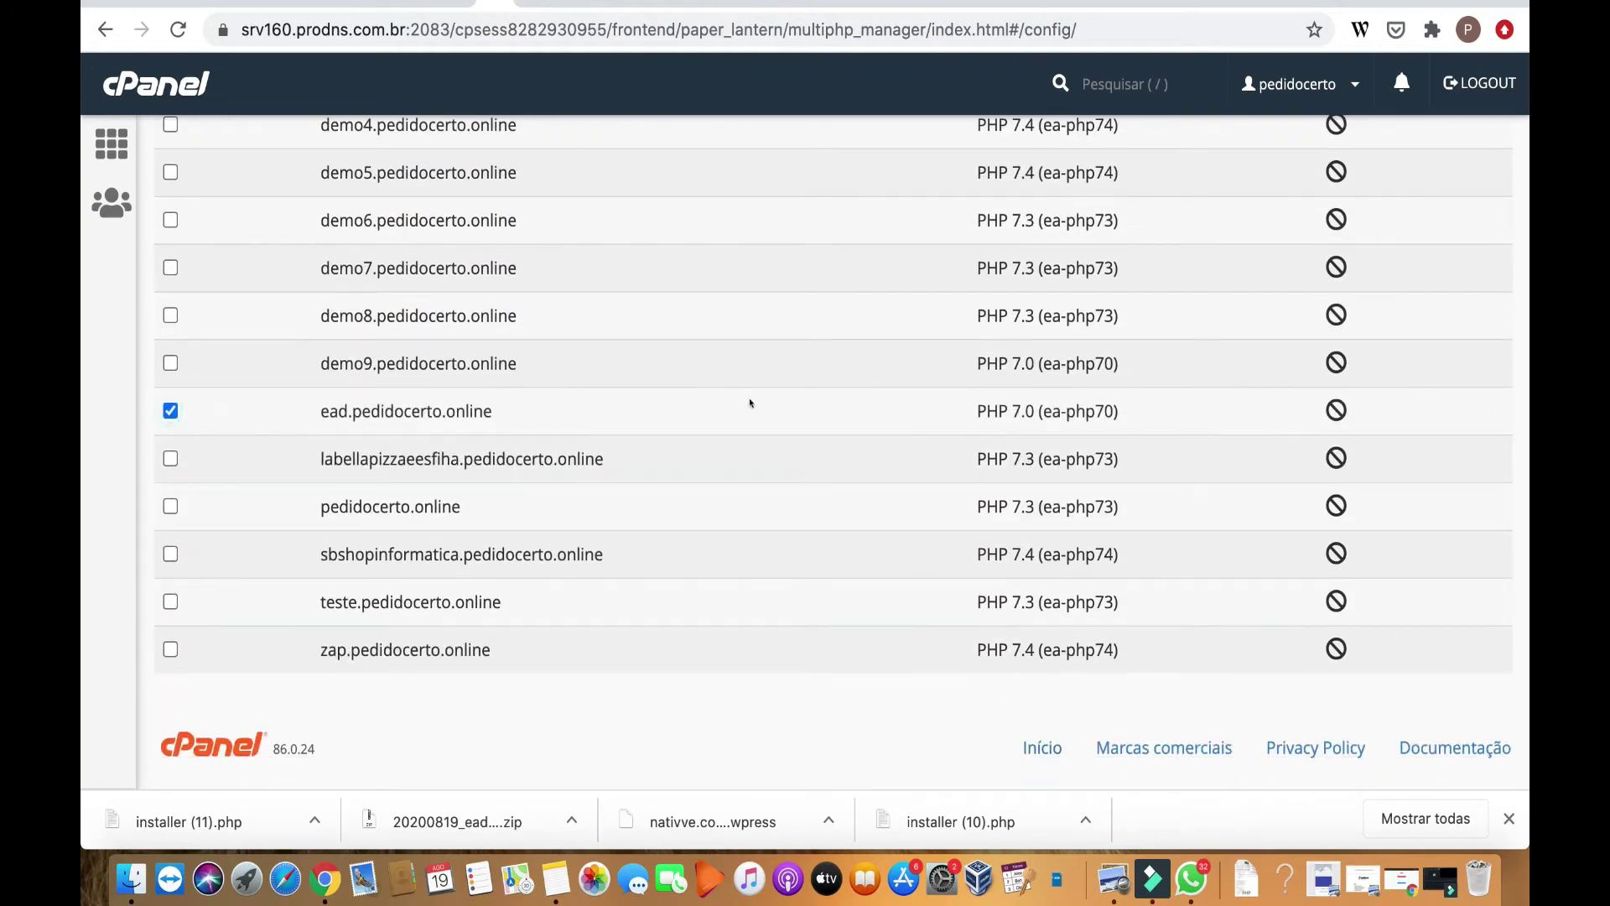
scroll(749, 402, up, 10)
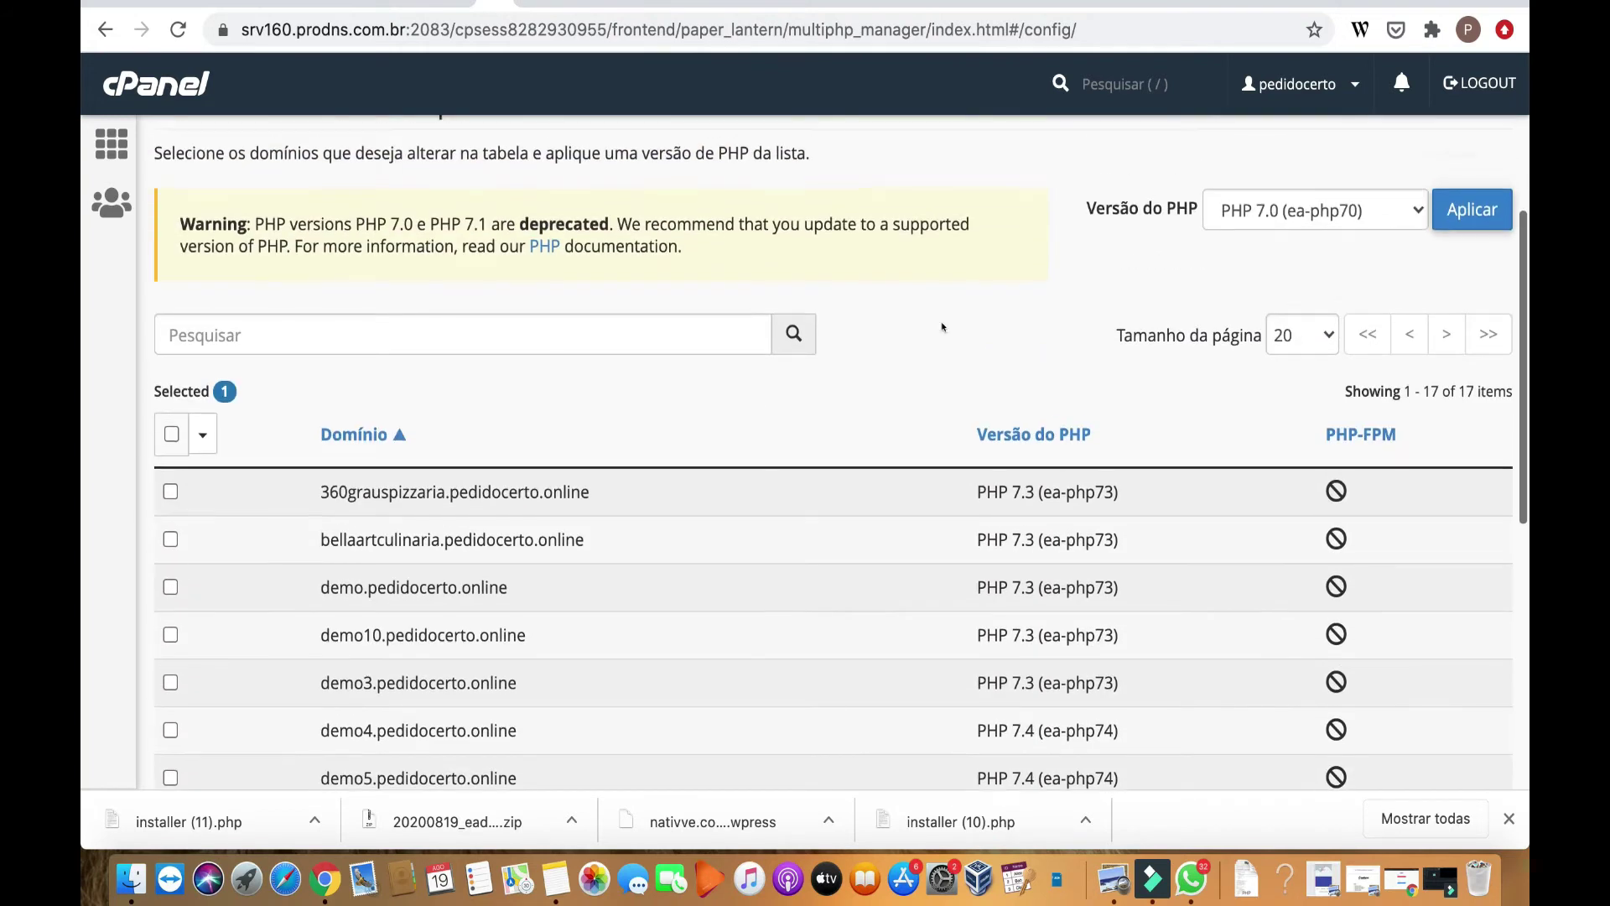
click(1340, 205)
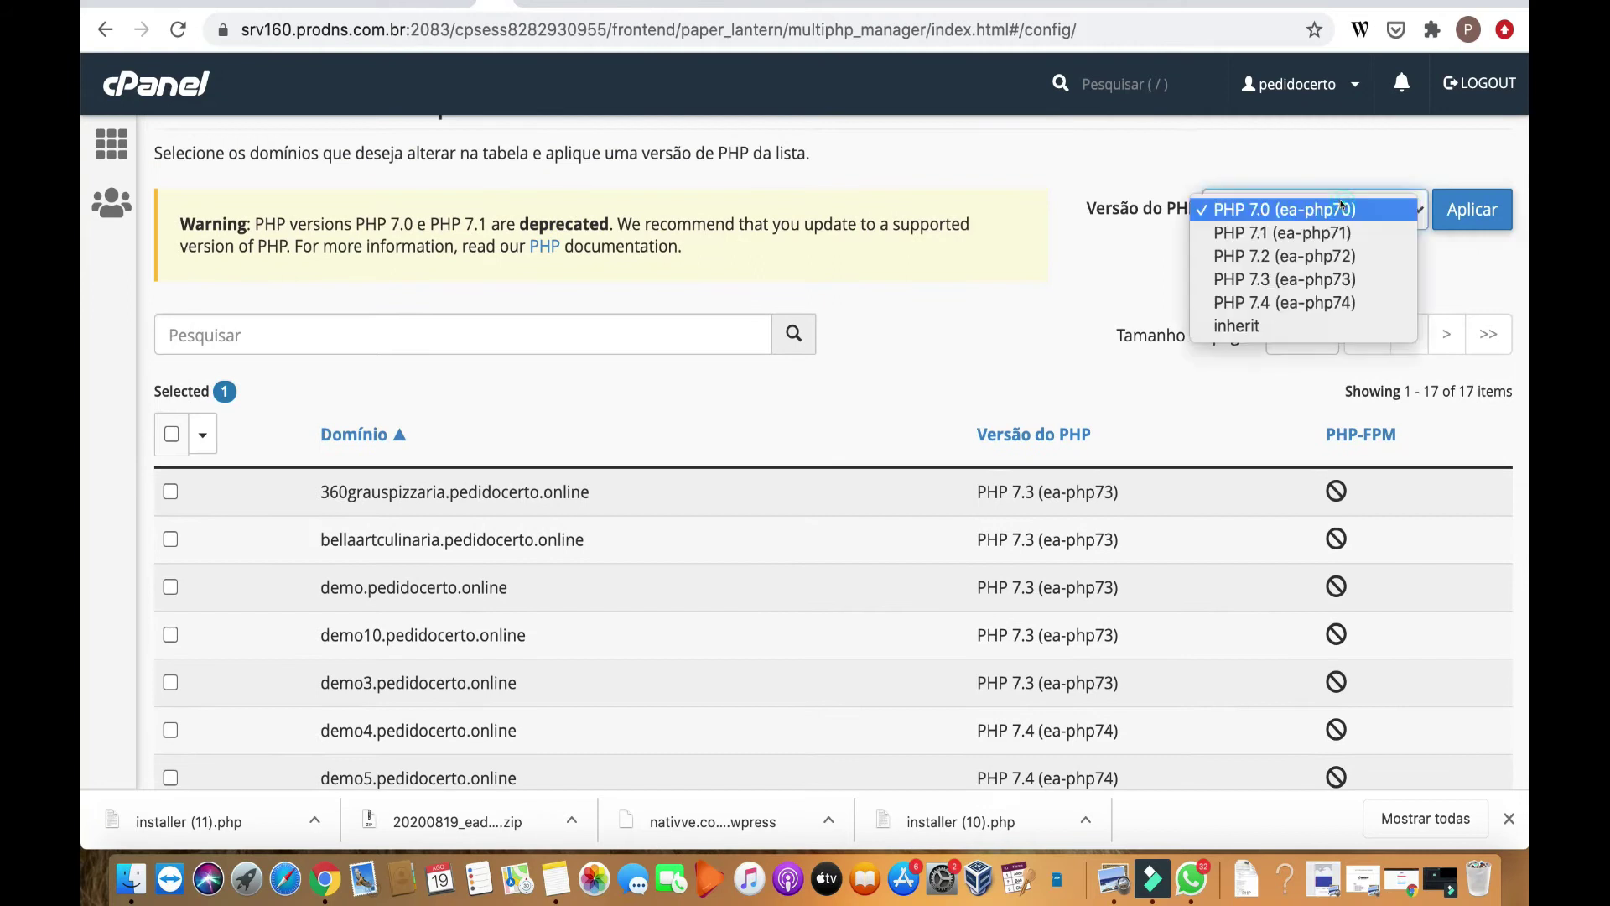
click(1281, 302)
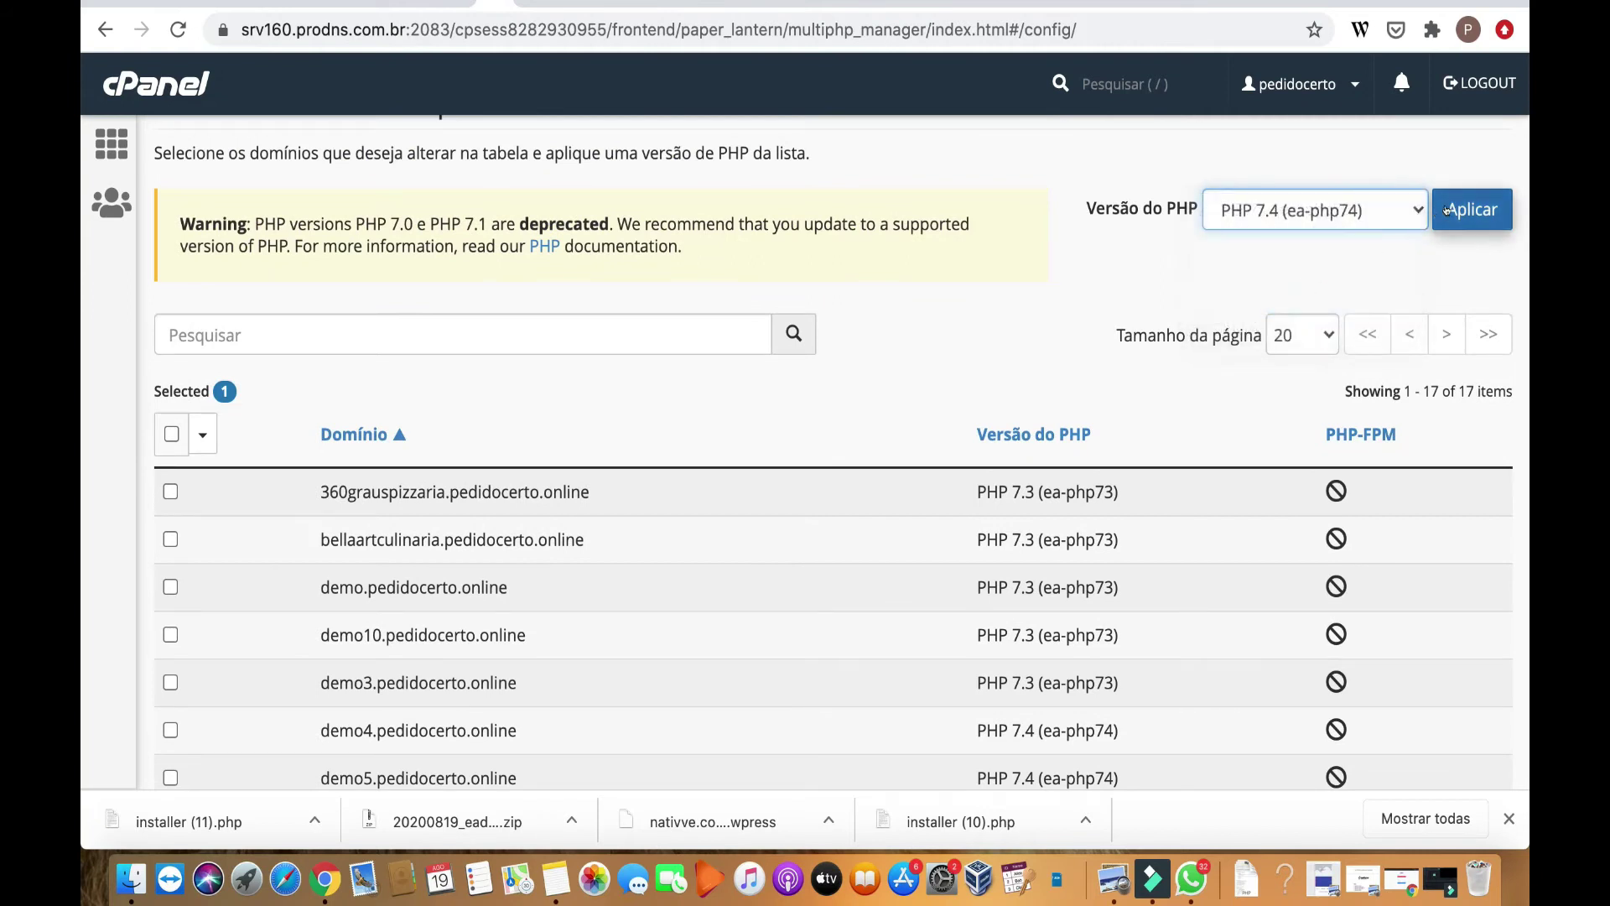
click(1451, 211)
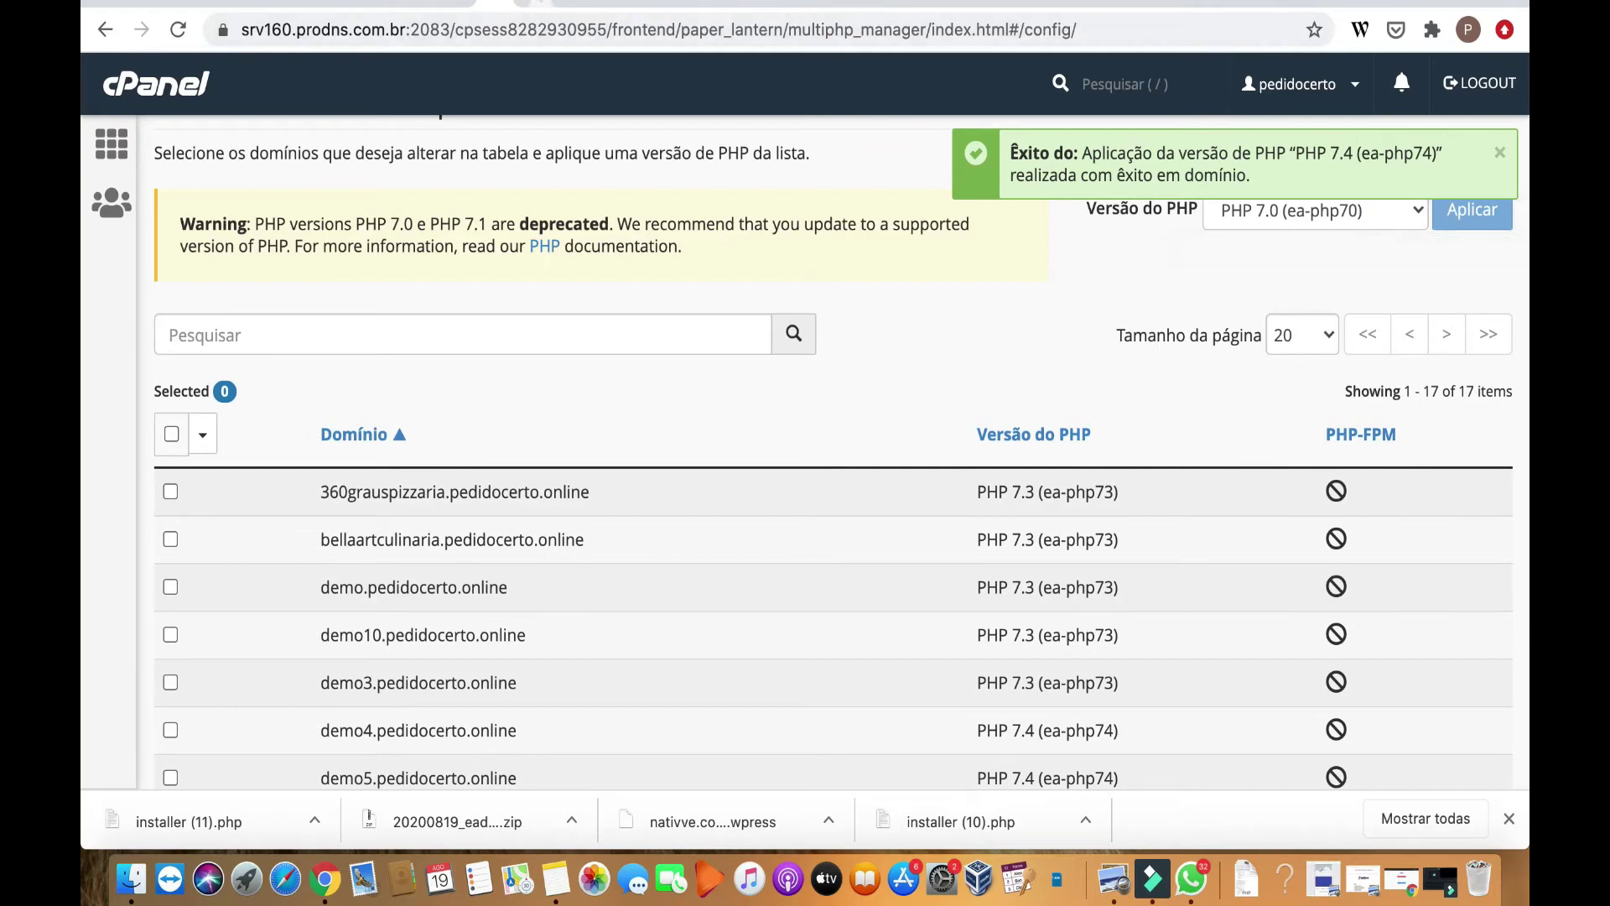
- Return to the Duplicator Pro installer, reload the page and dismiss the translation popup
key(ctrl+Tab)
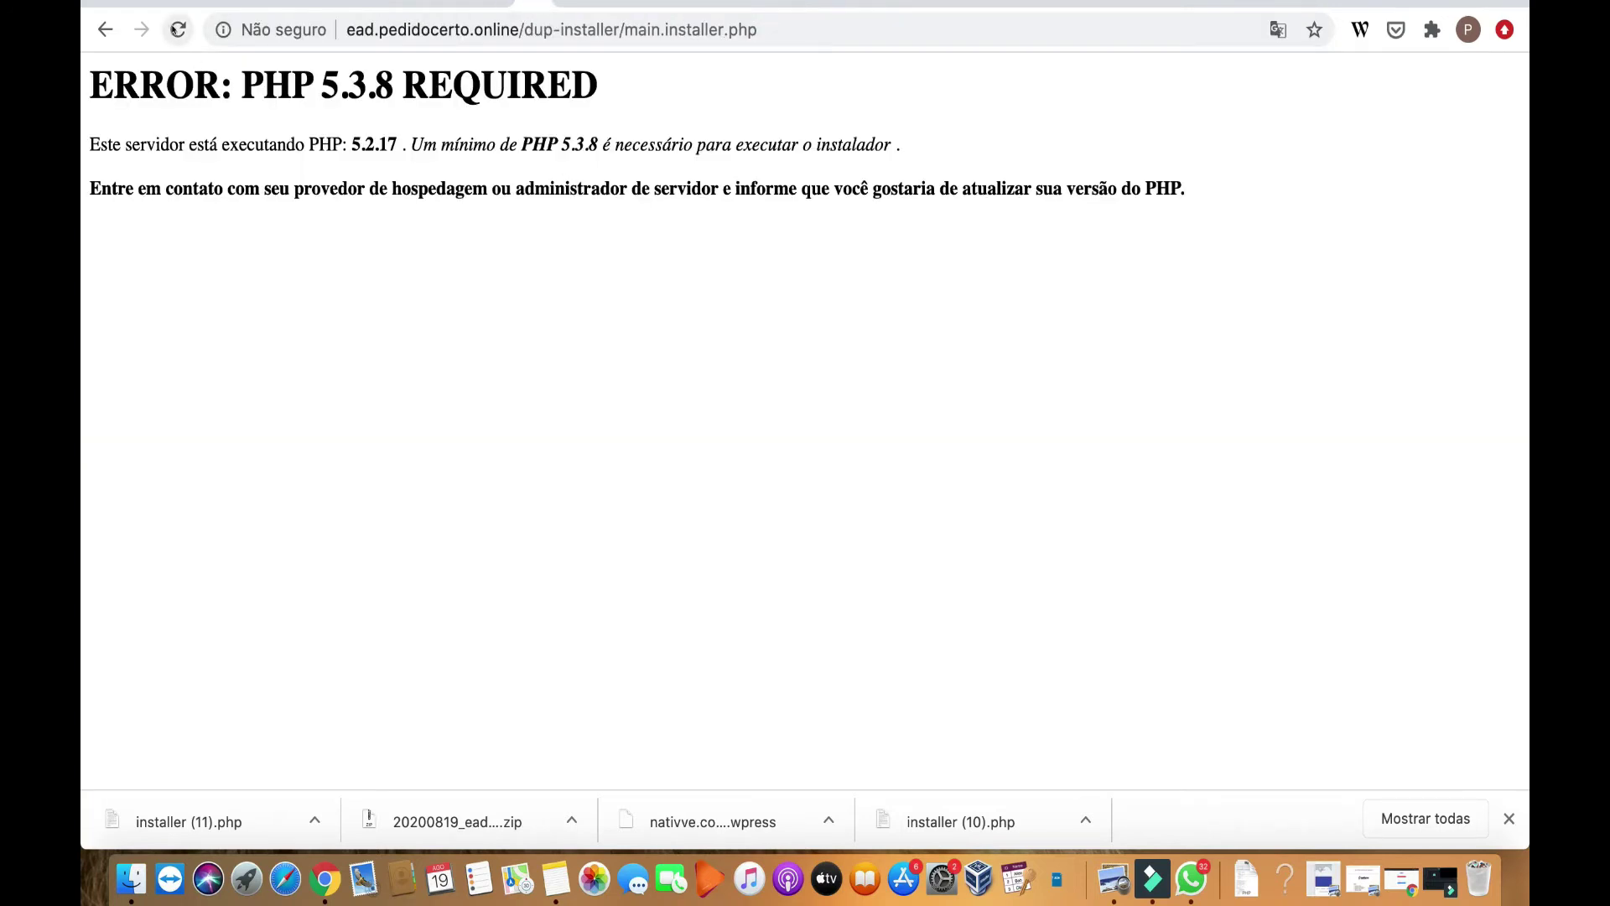
click(177, 30)
click(973, 219)
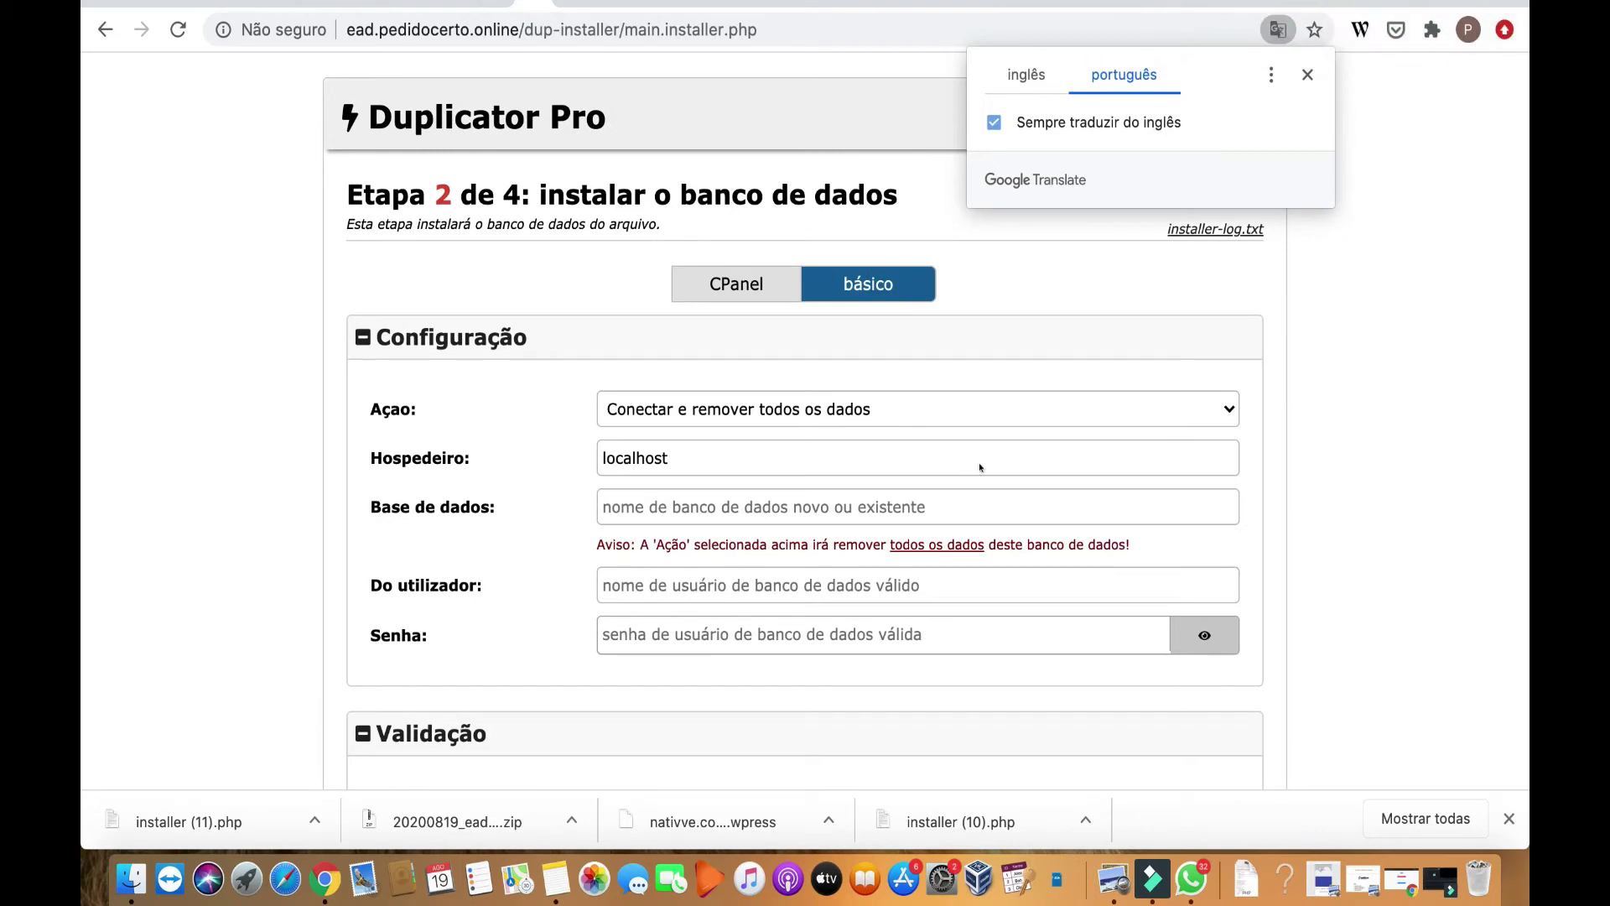
click(1319, 500)
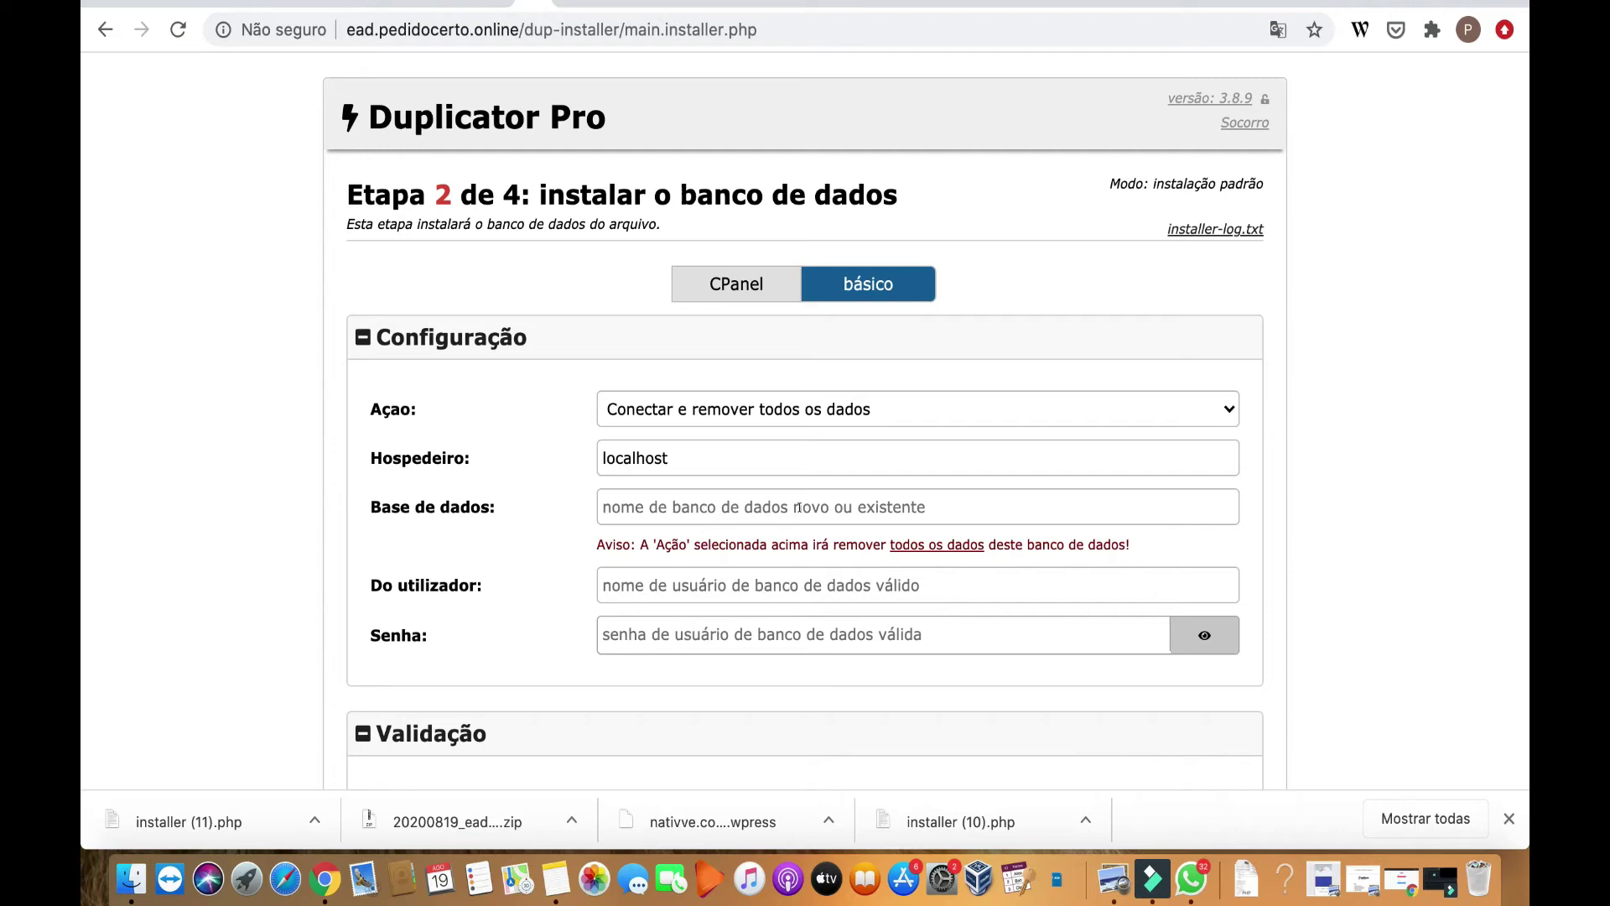
- Copy the database name pedidoce_ead from cPanel's MySQL databases into the installer's database field
click(749, 503)
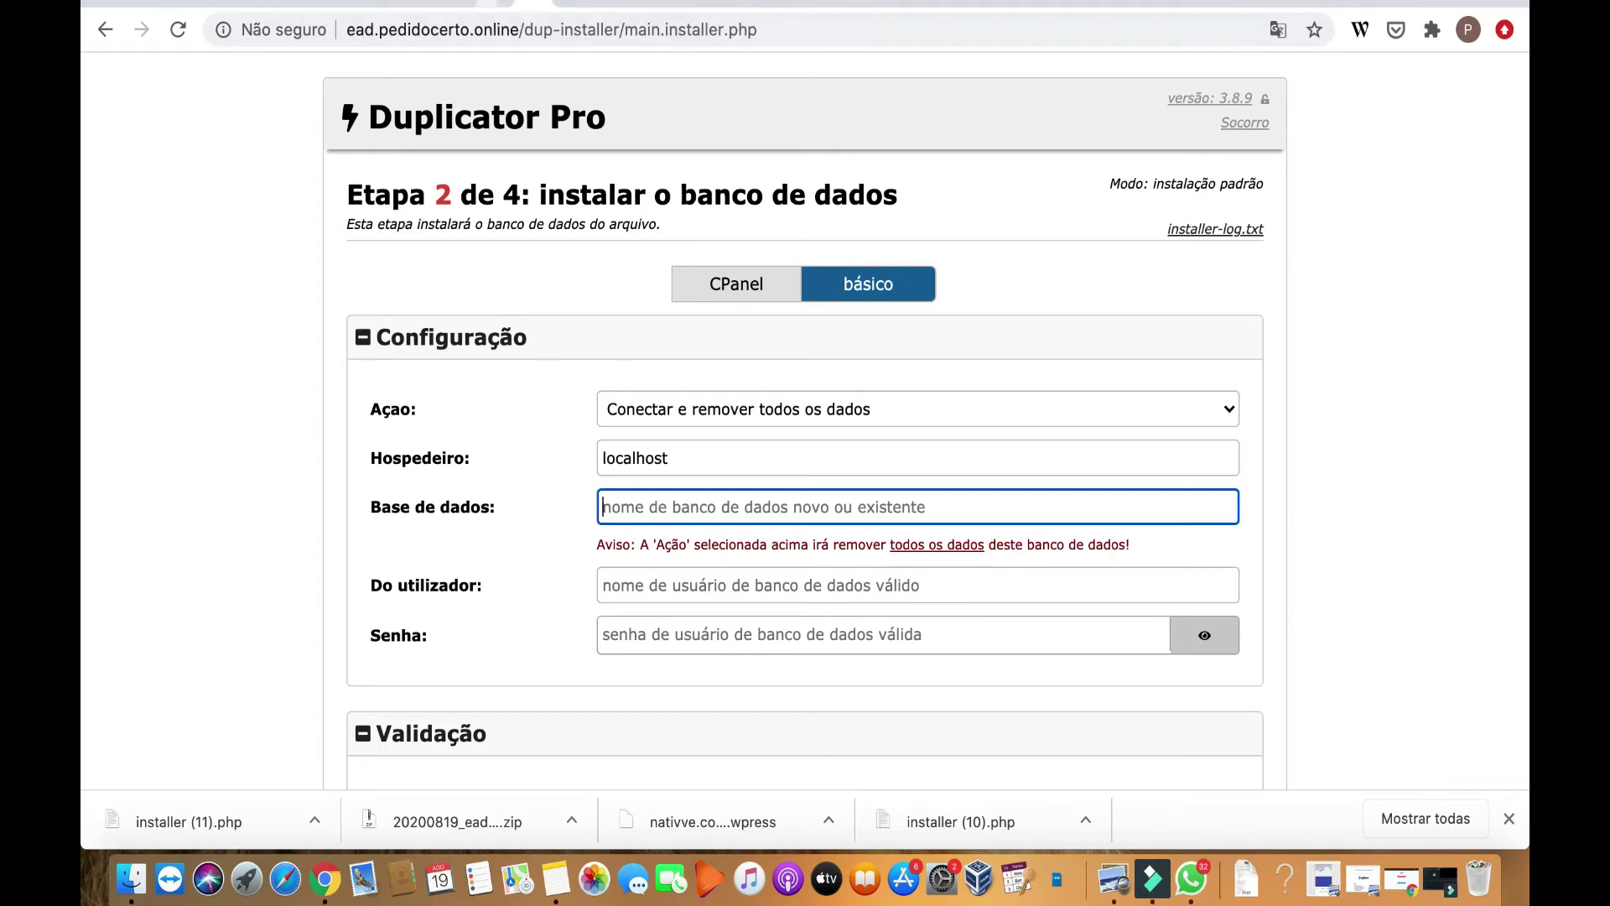
click(486, 4)
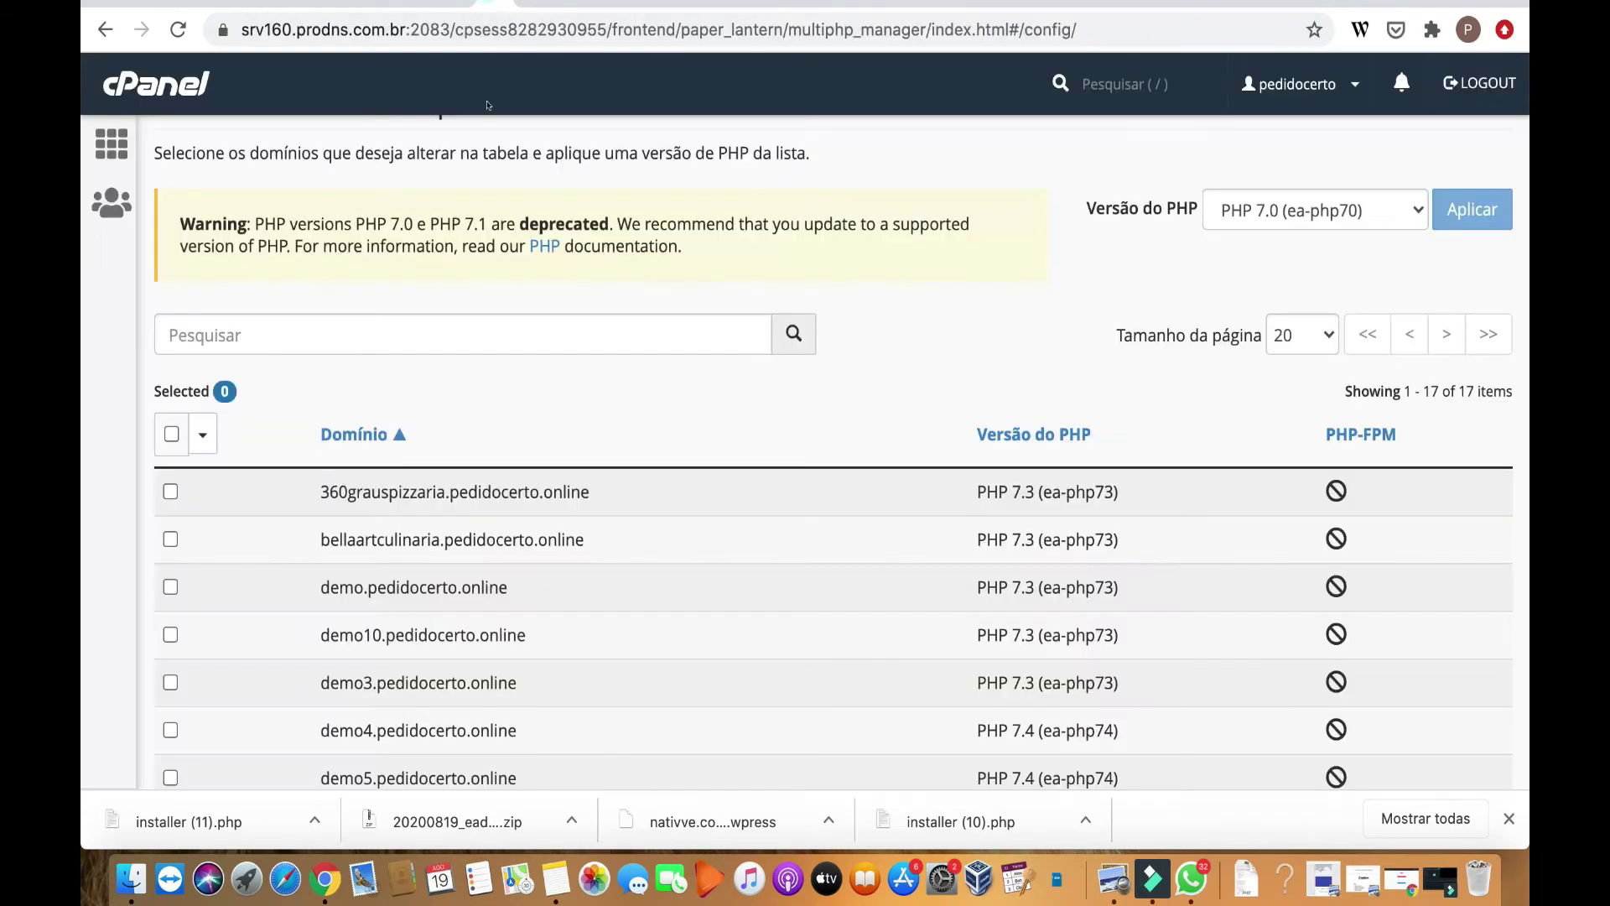
click(114, 146)
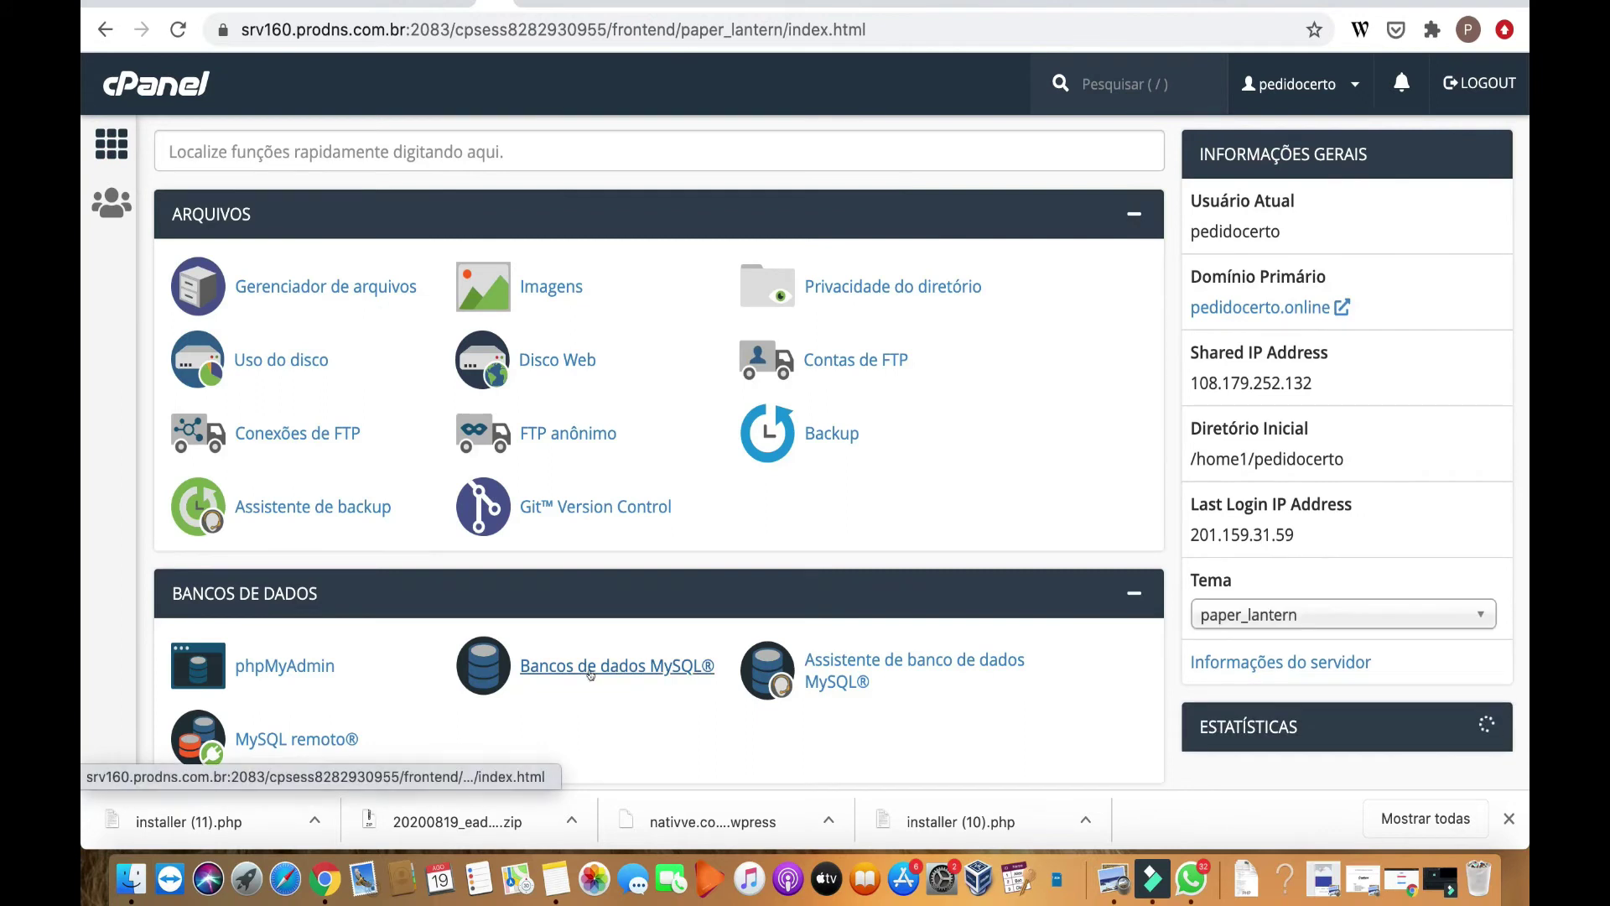
click(639, 668)
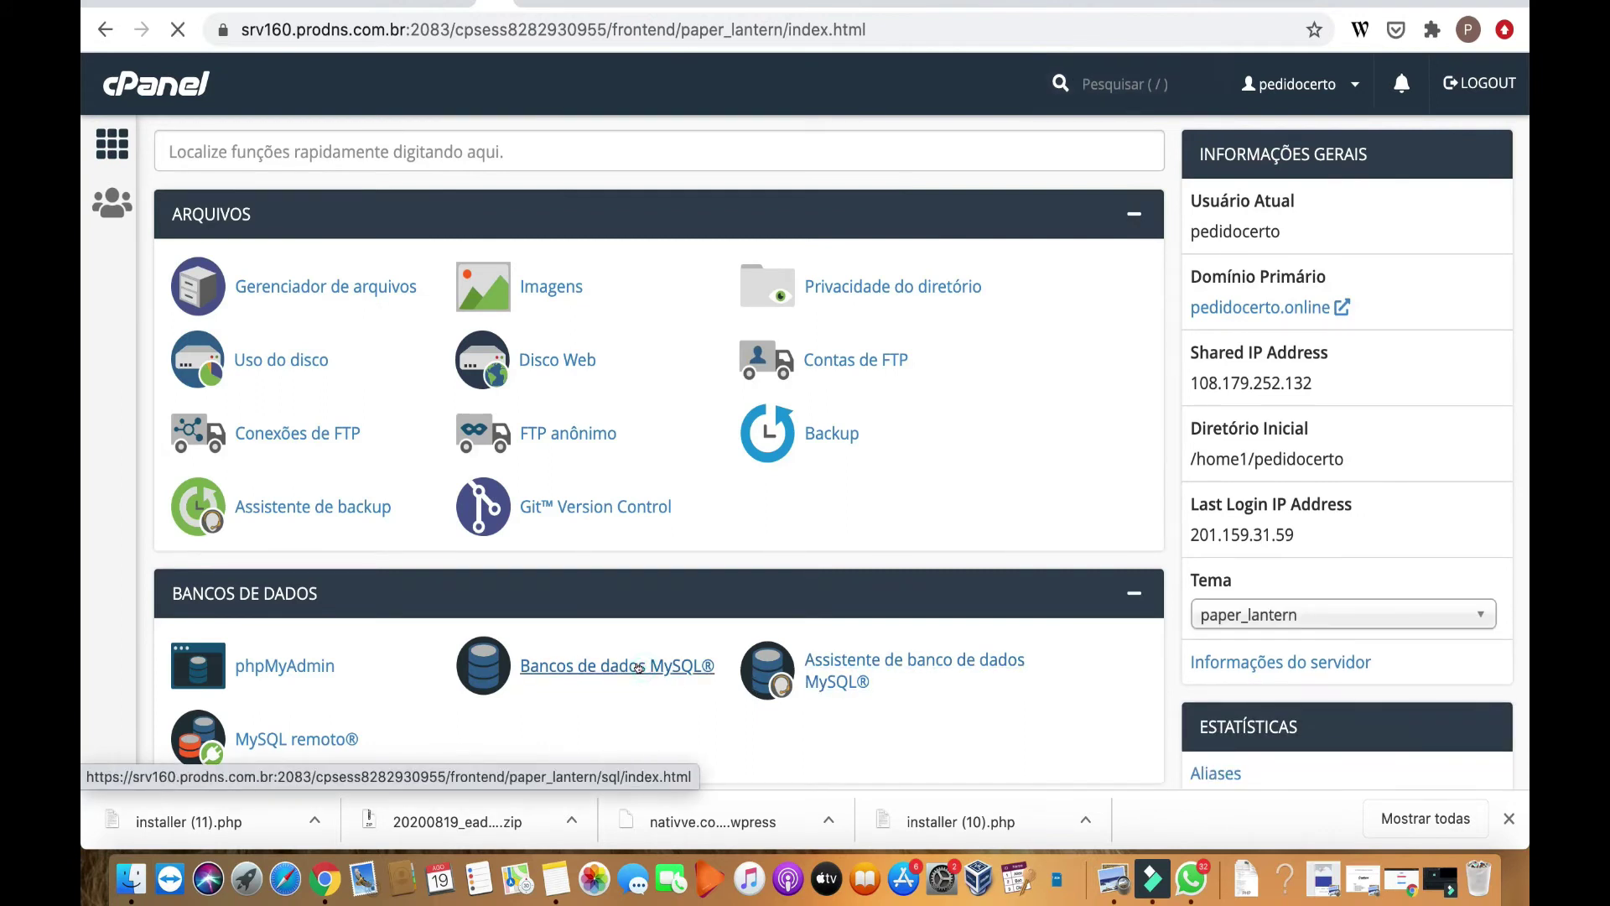
scroll(638, 666, down, 15)
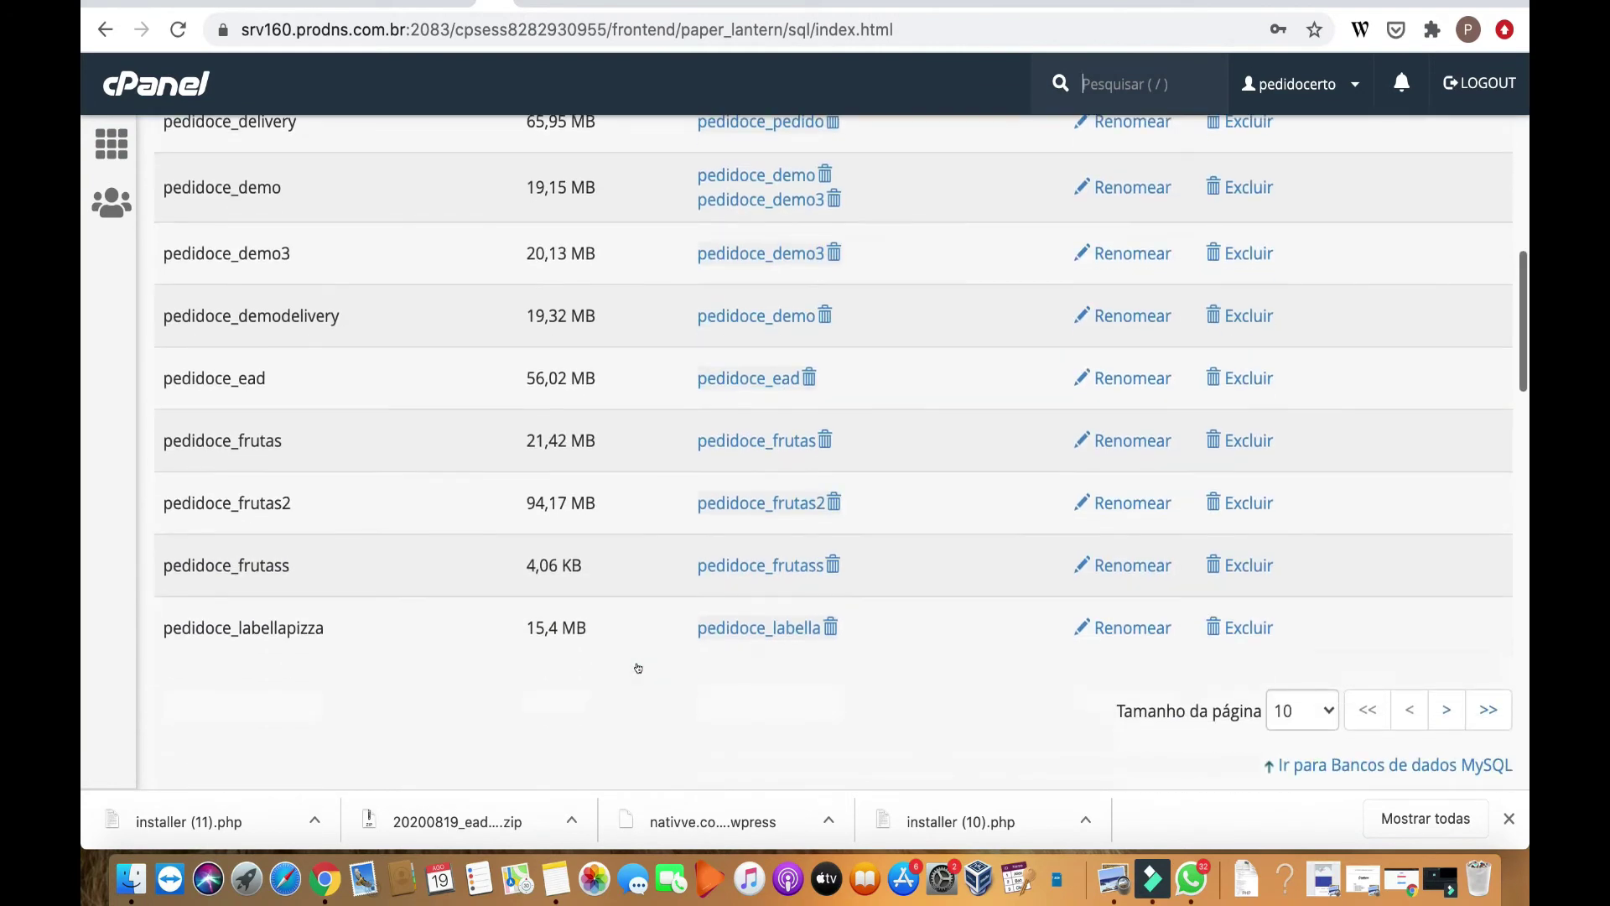
drag(265, 377, 158, 382)
key(super+c)
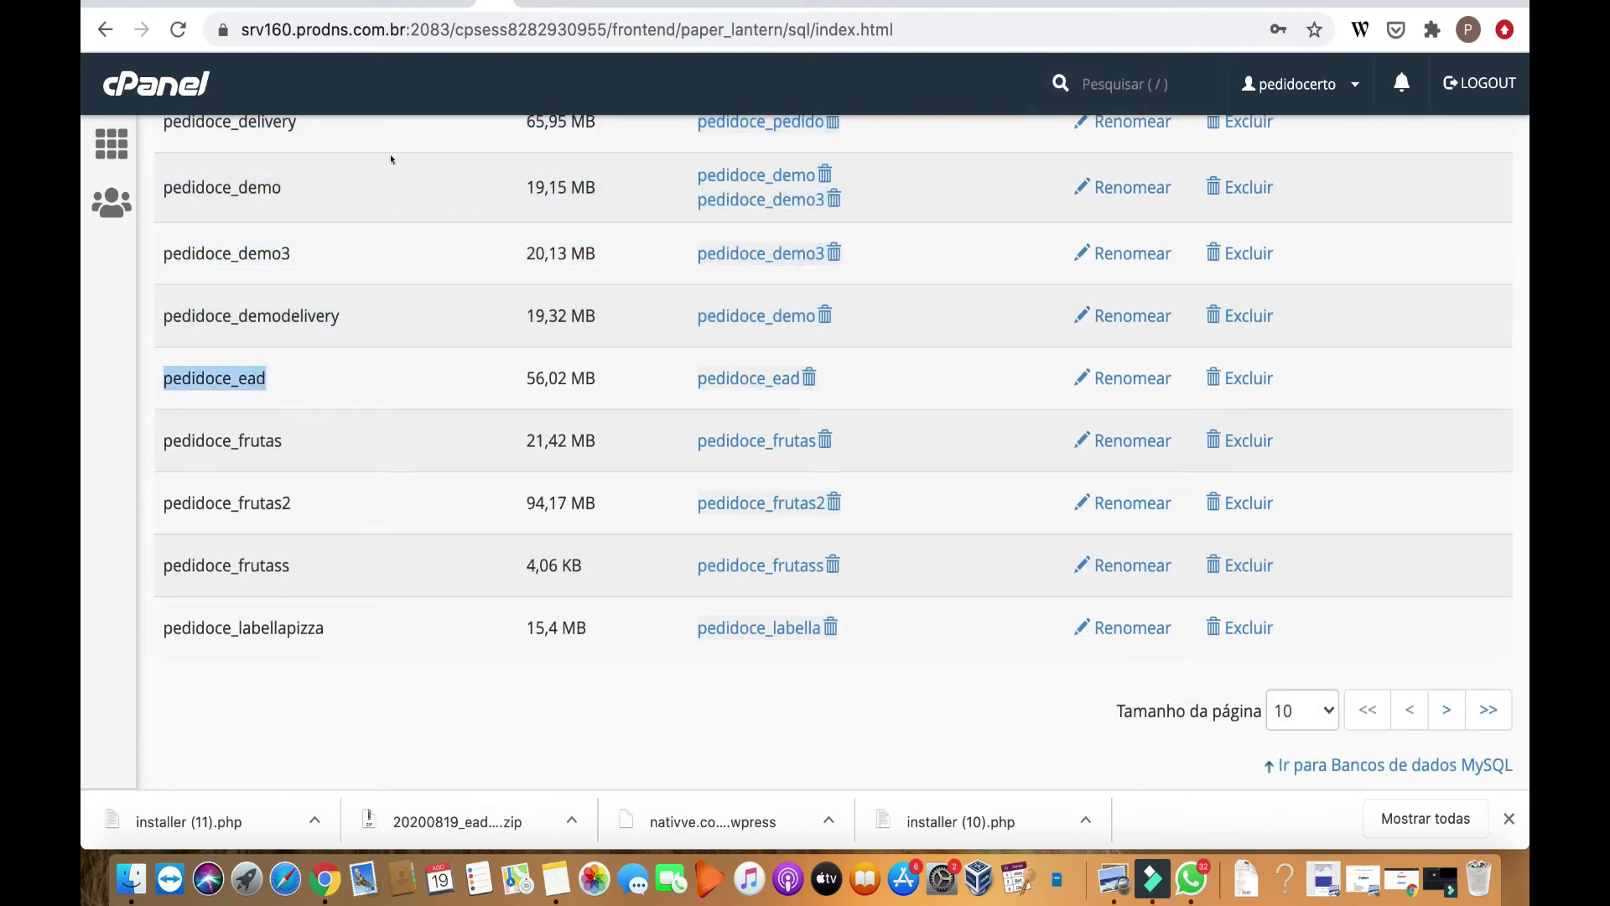
click(541, 3)
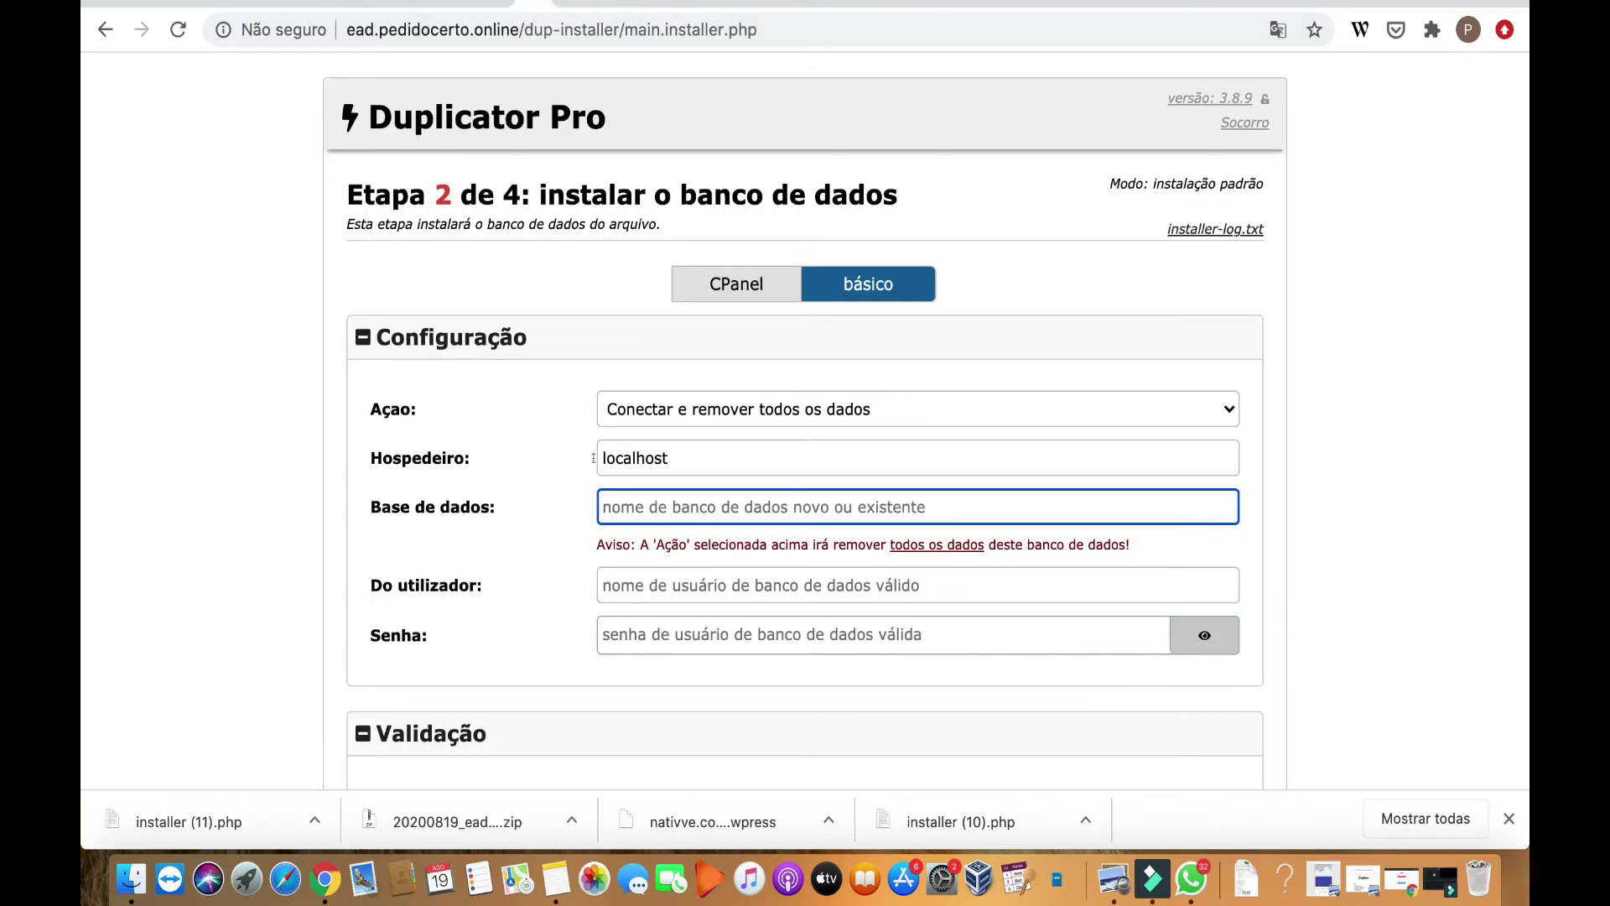
key(super+v)
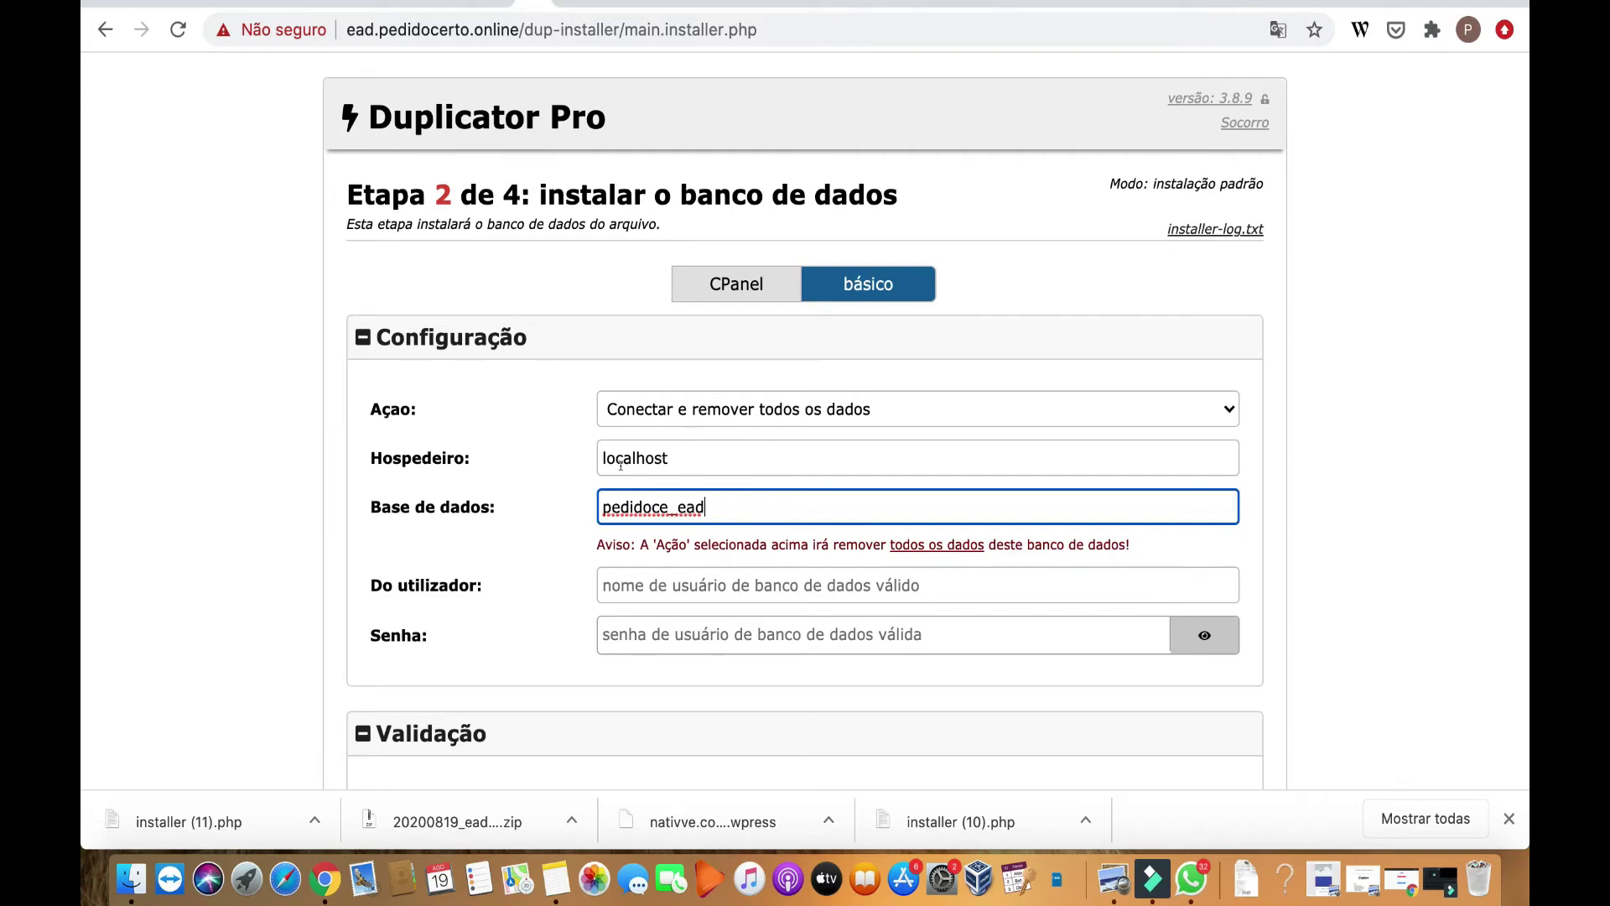
- Enter pedidoce_ead as the database user and fill in the database user's password
click(658, 579)
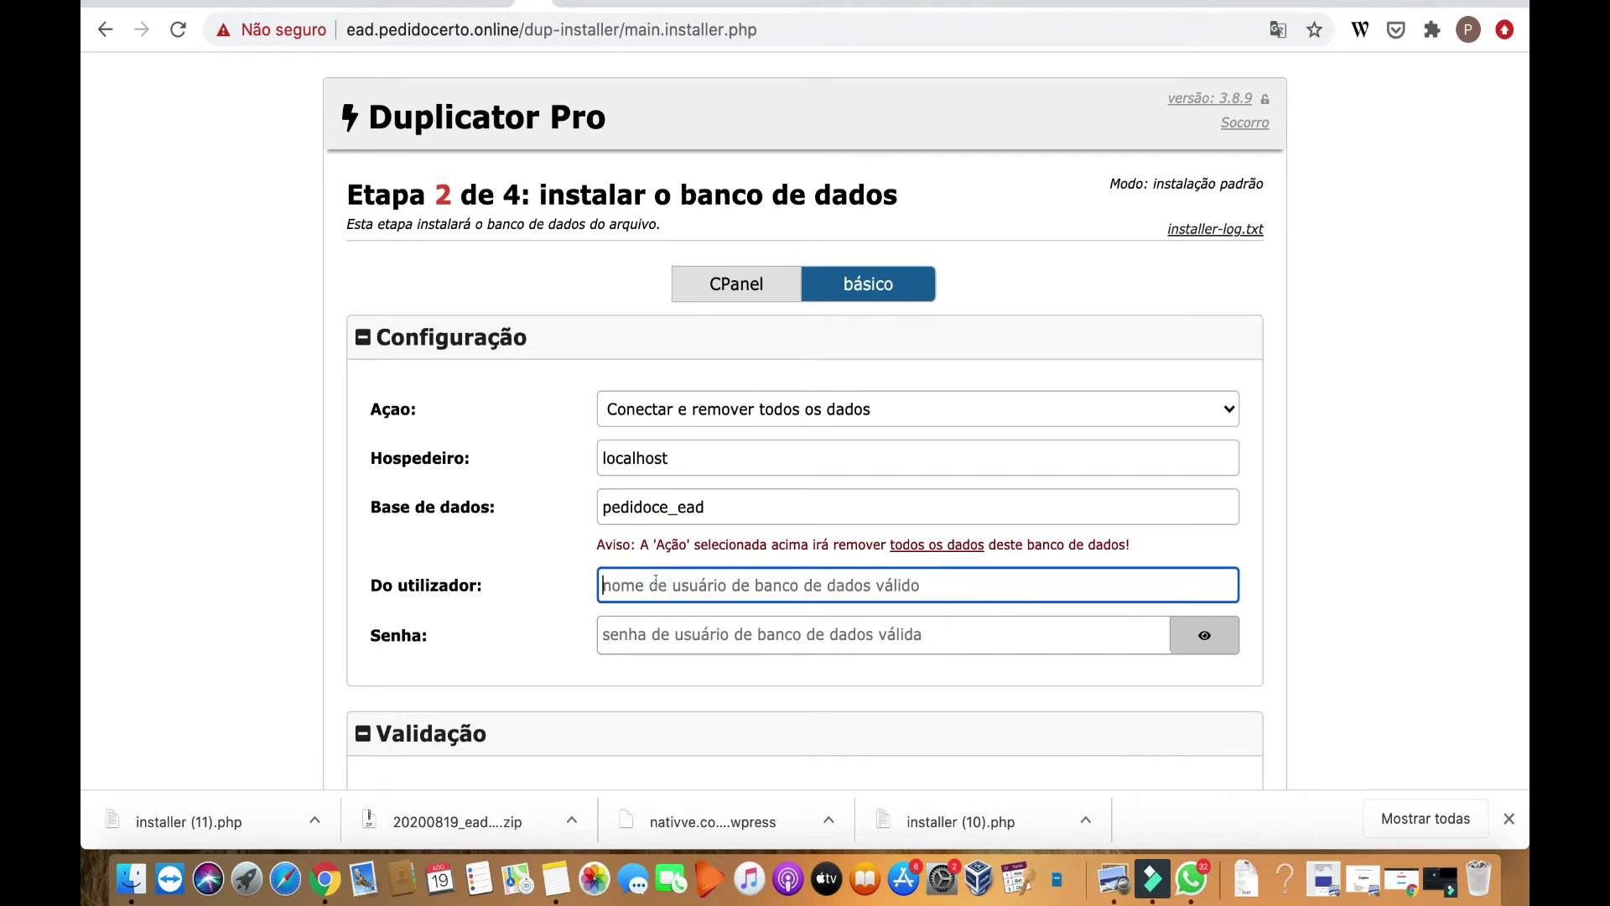
key(super+v)
click(665, 632)
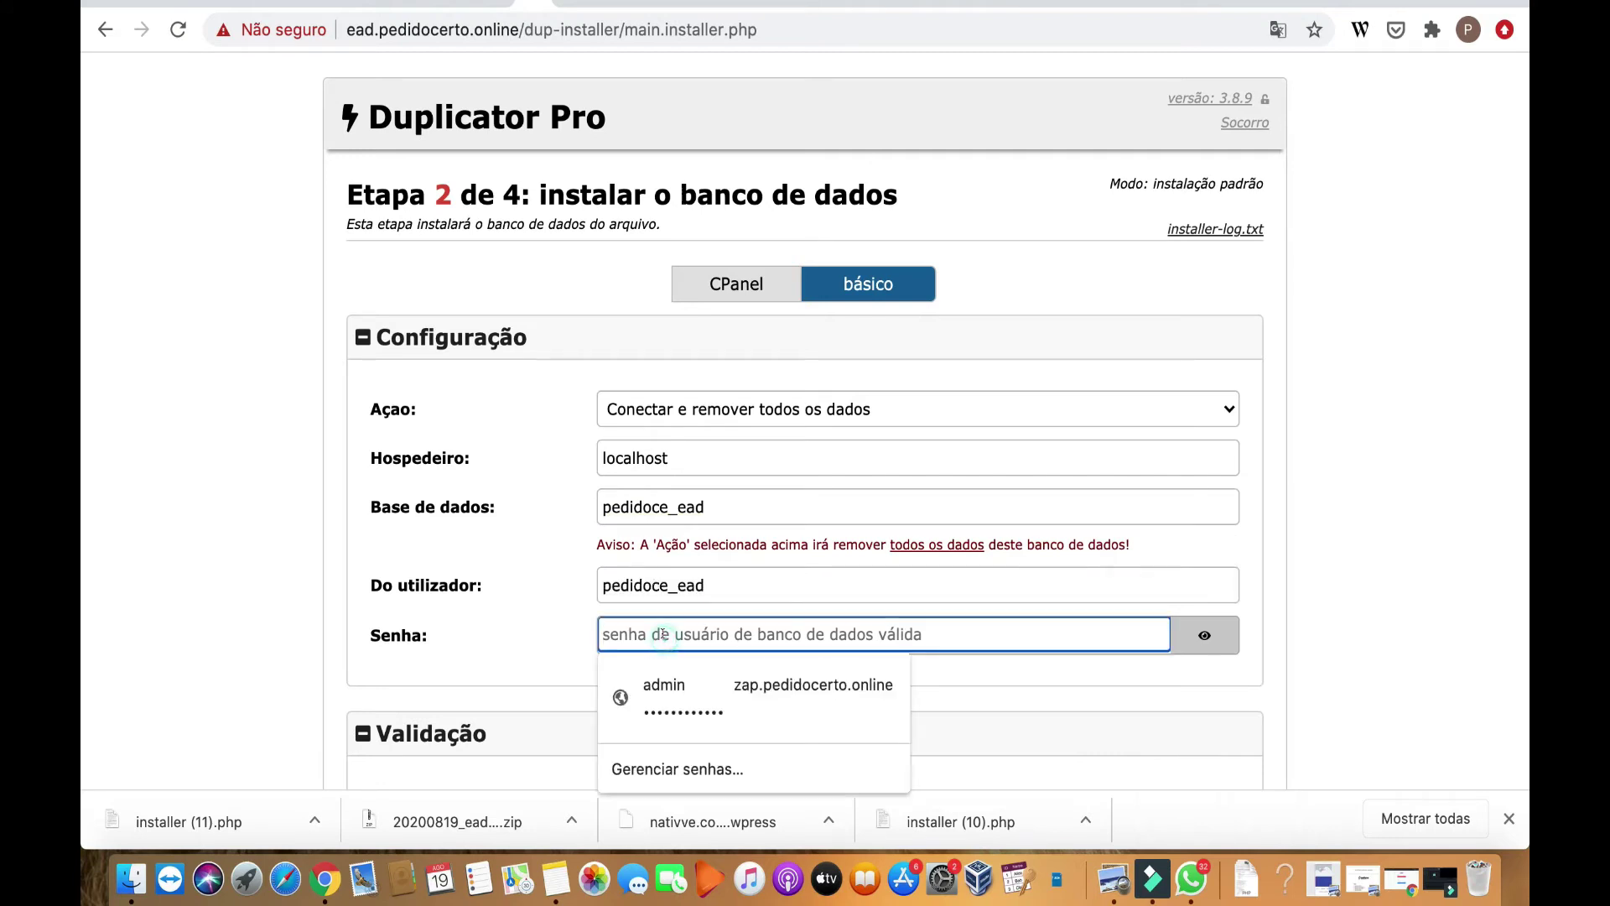
text(•••)
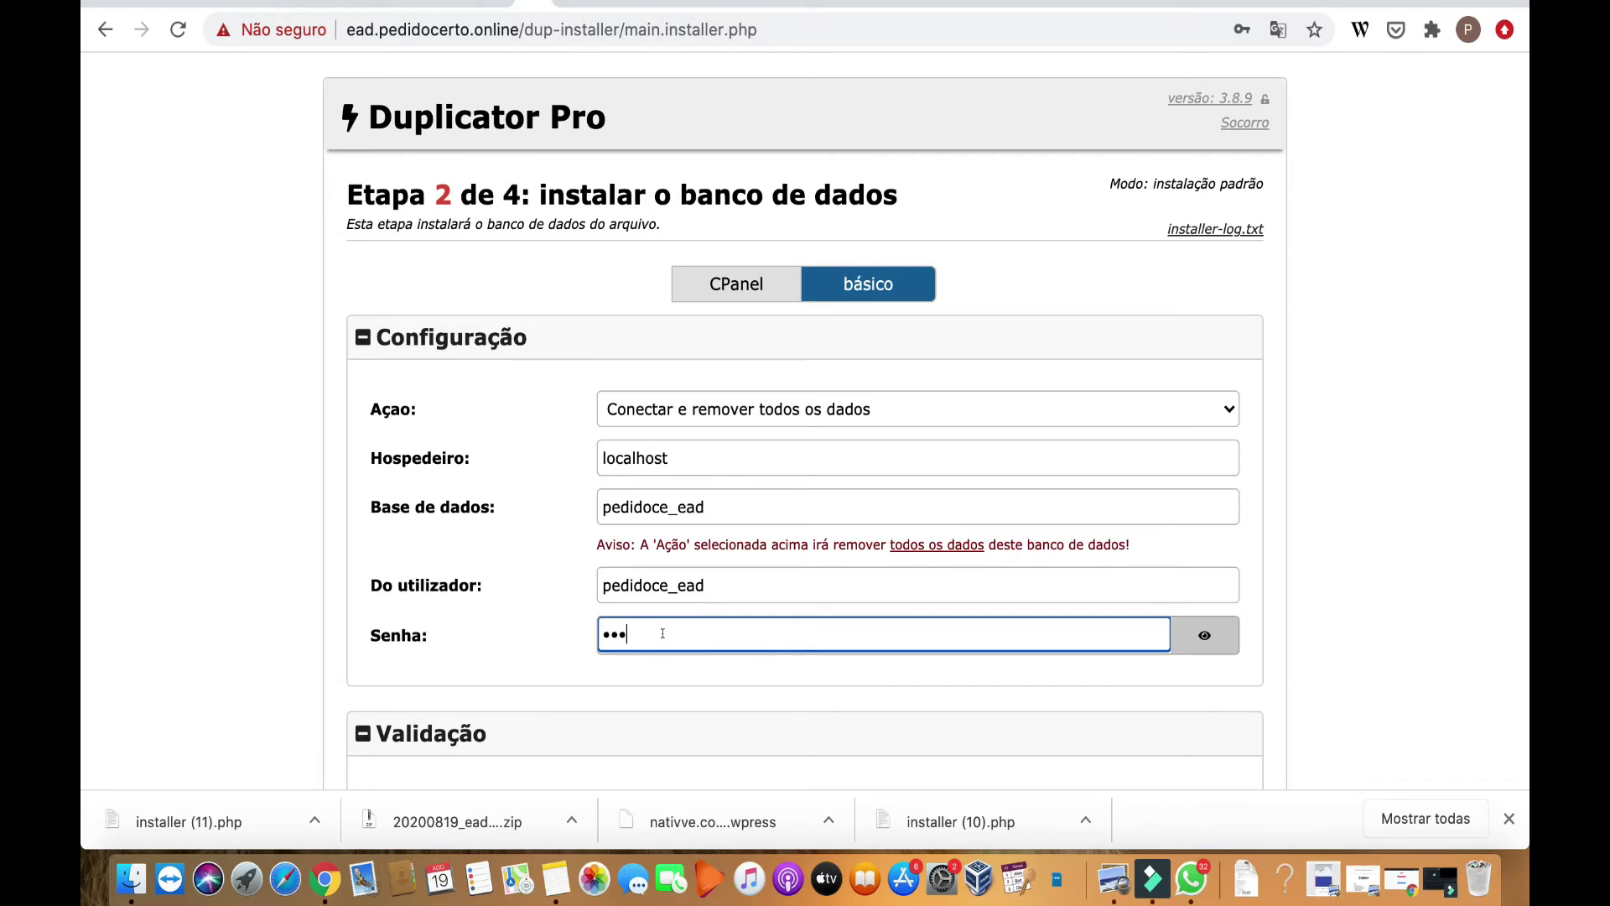
text(•••••)
- Test the database connection without saving the password in the browser, then run the database installation with these settings
scroll(1293, 715, down, 4)
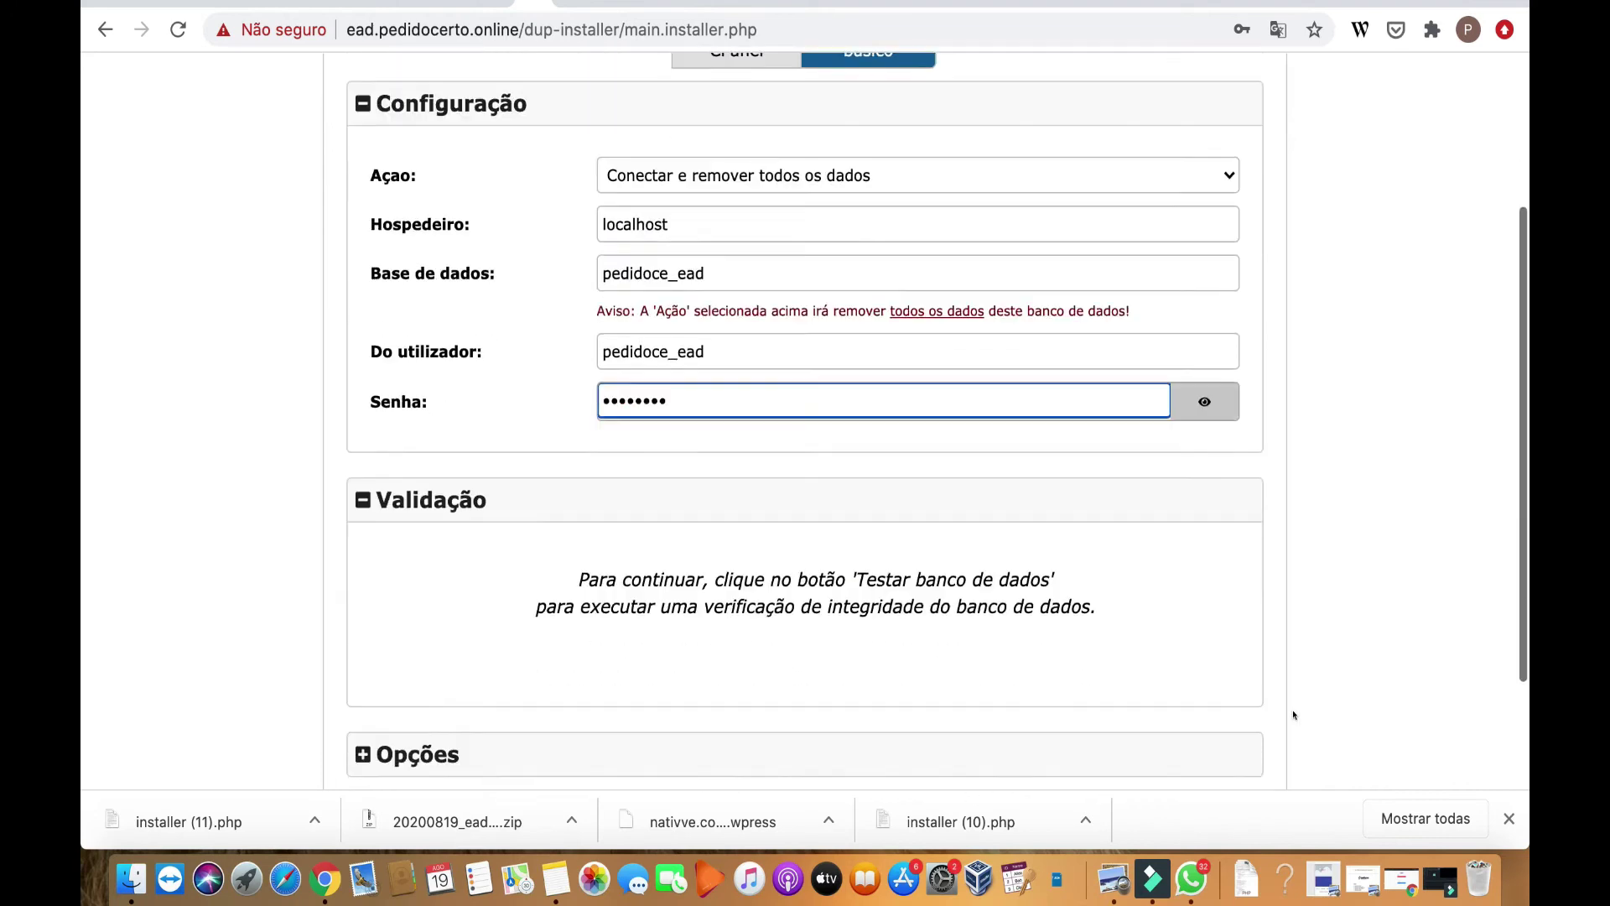
scroll(1294, 715, down, 1)
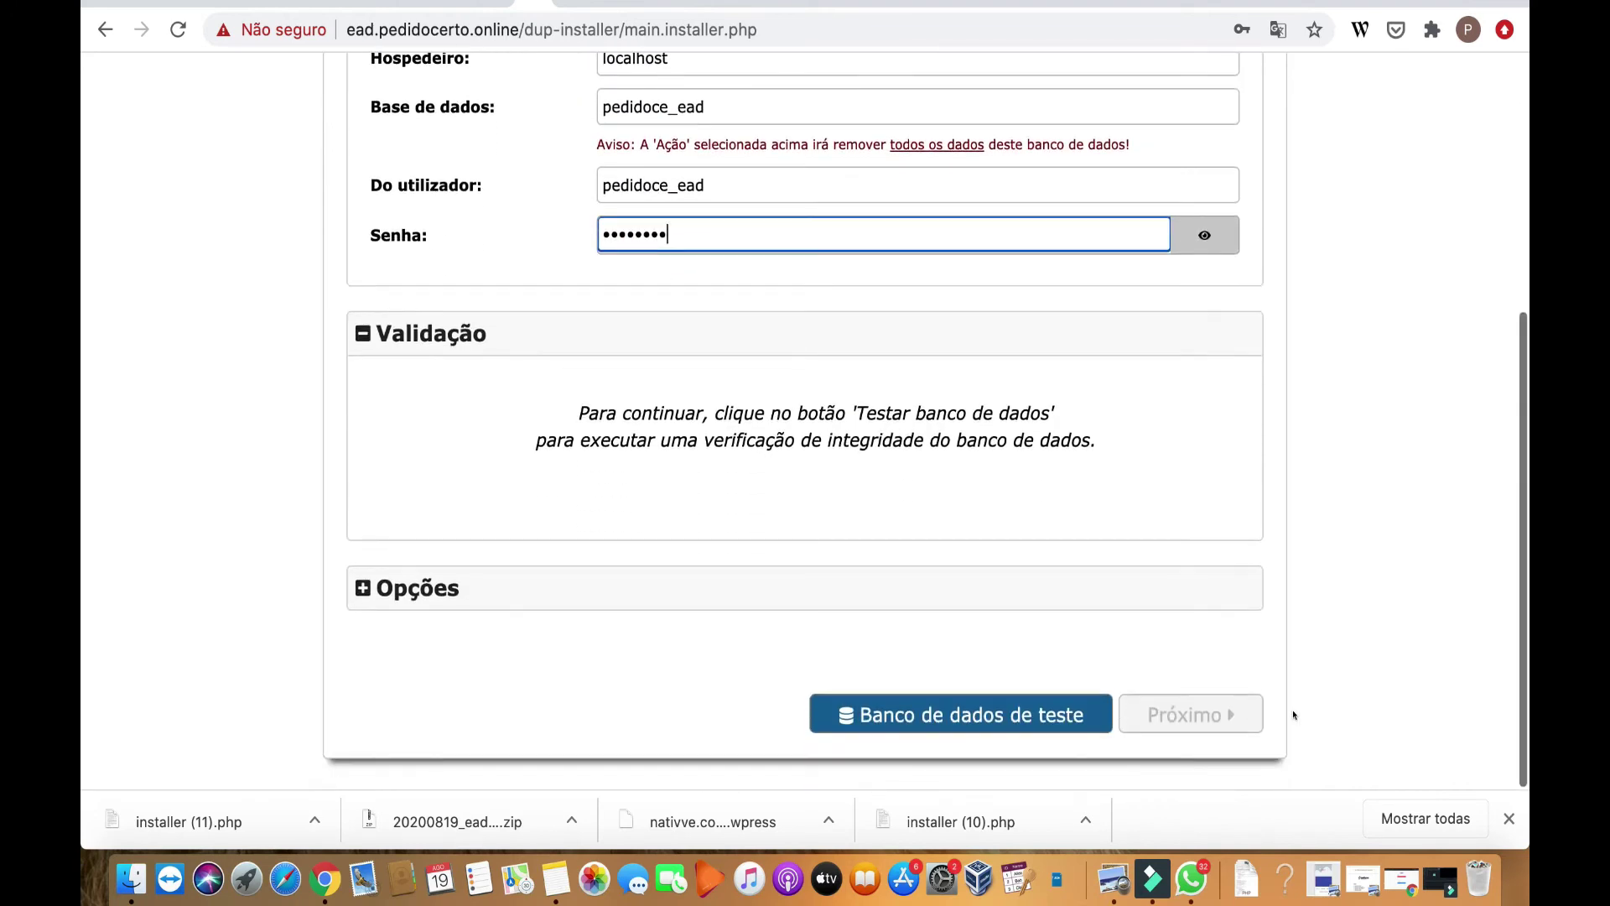
click(950, 721)
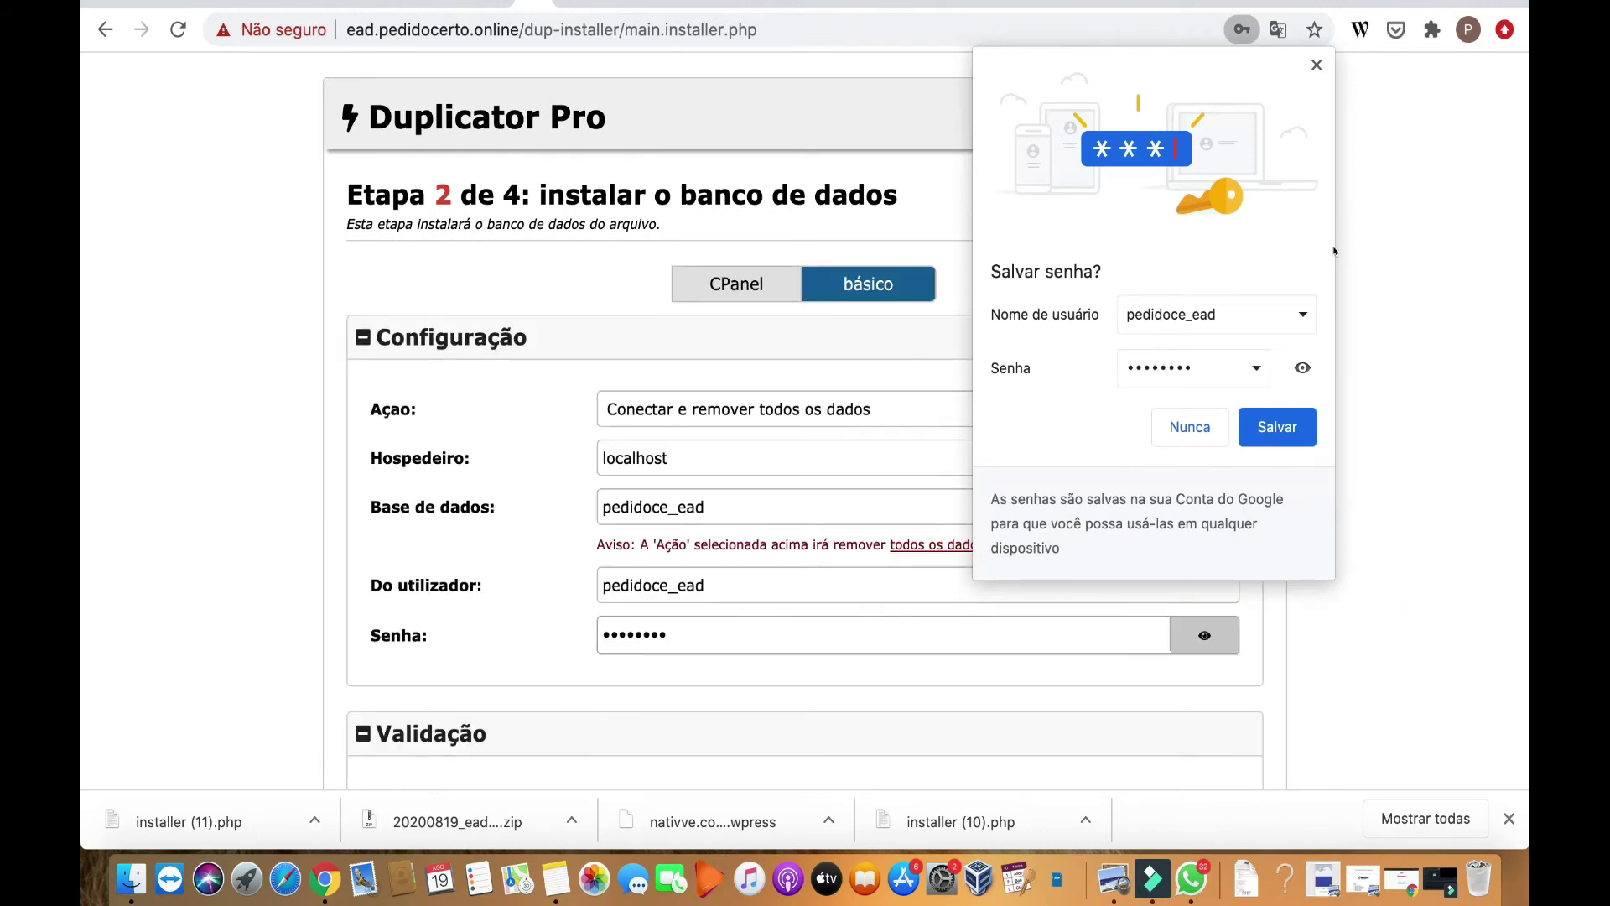
click(1316, 66)
scroll(1330, 460, down, 5)
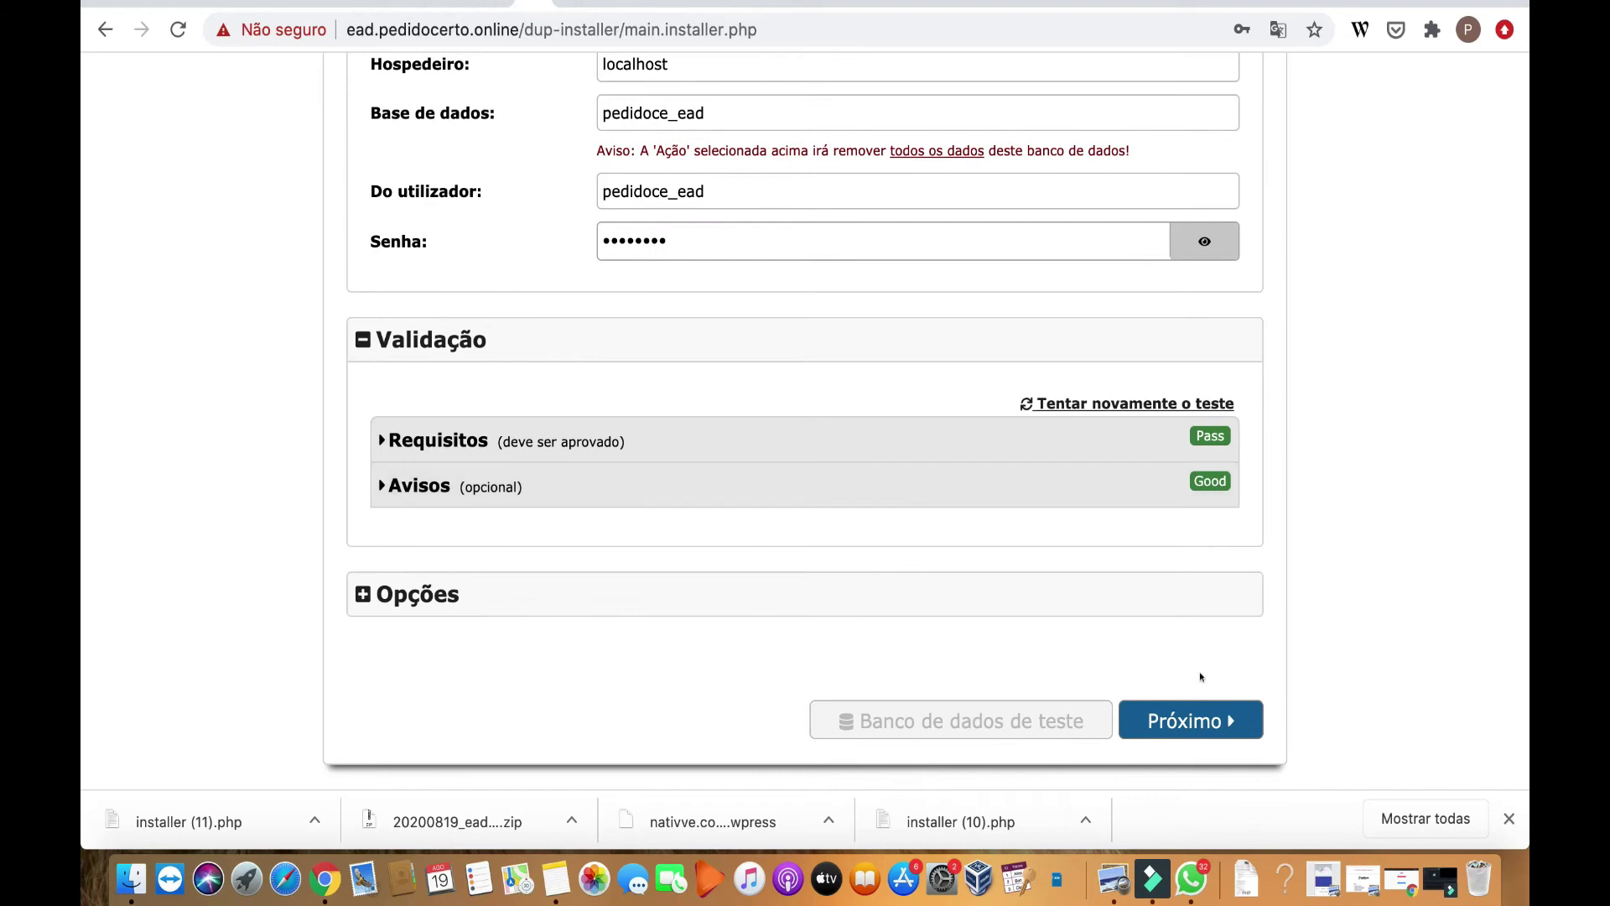
click(1180, 720)
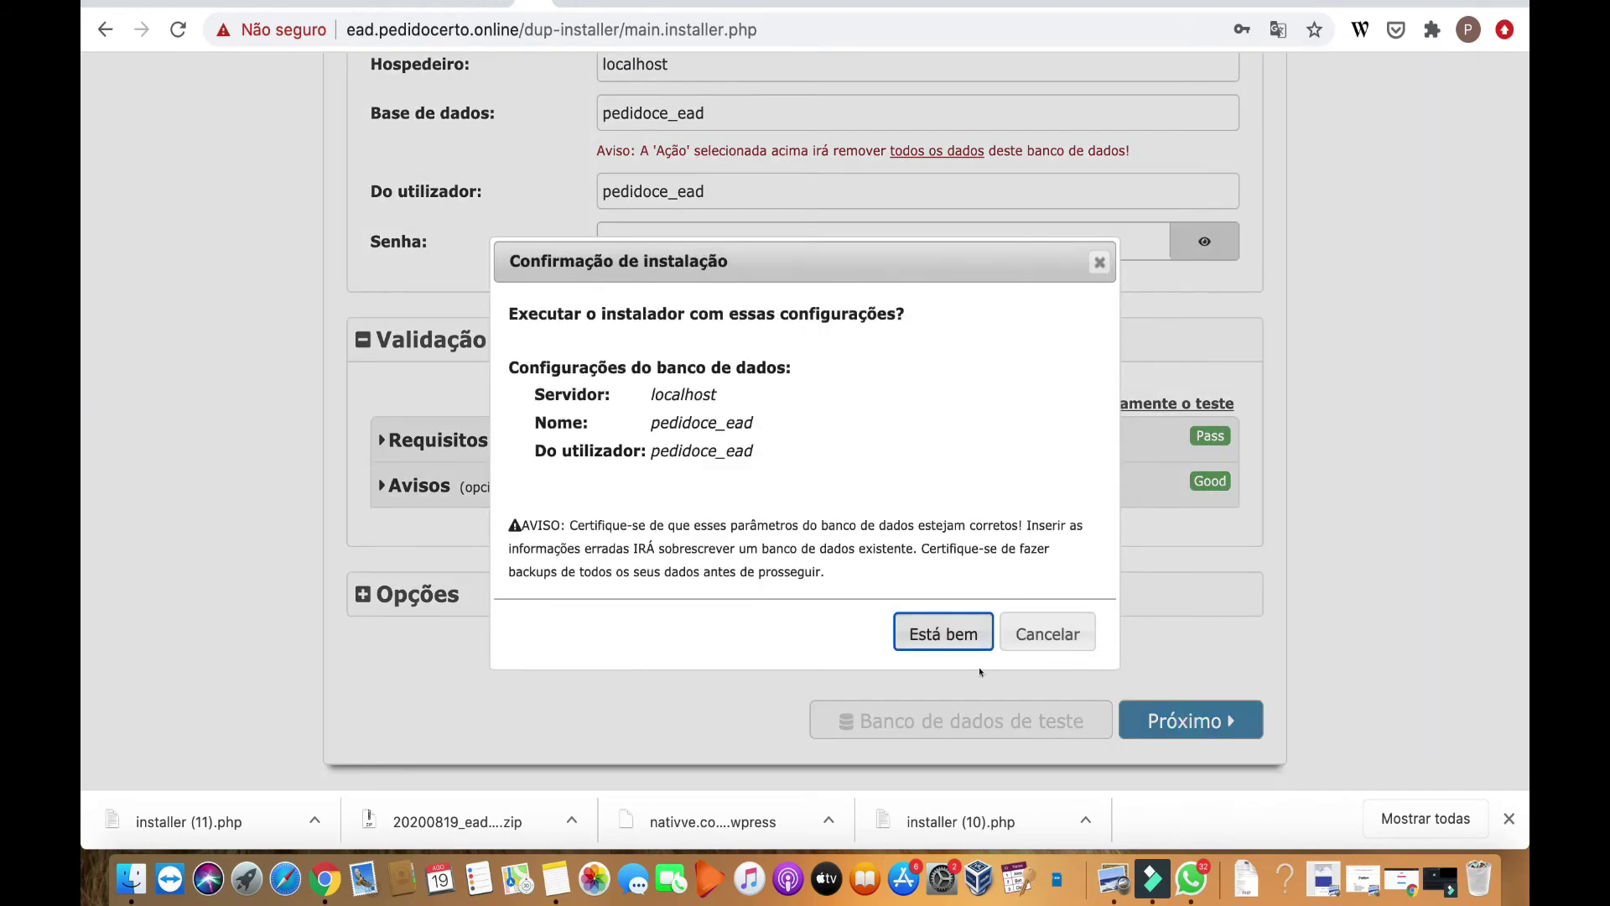
click(929, 633)
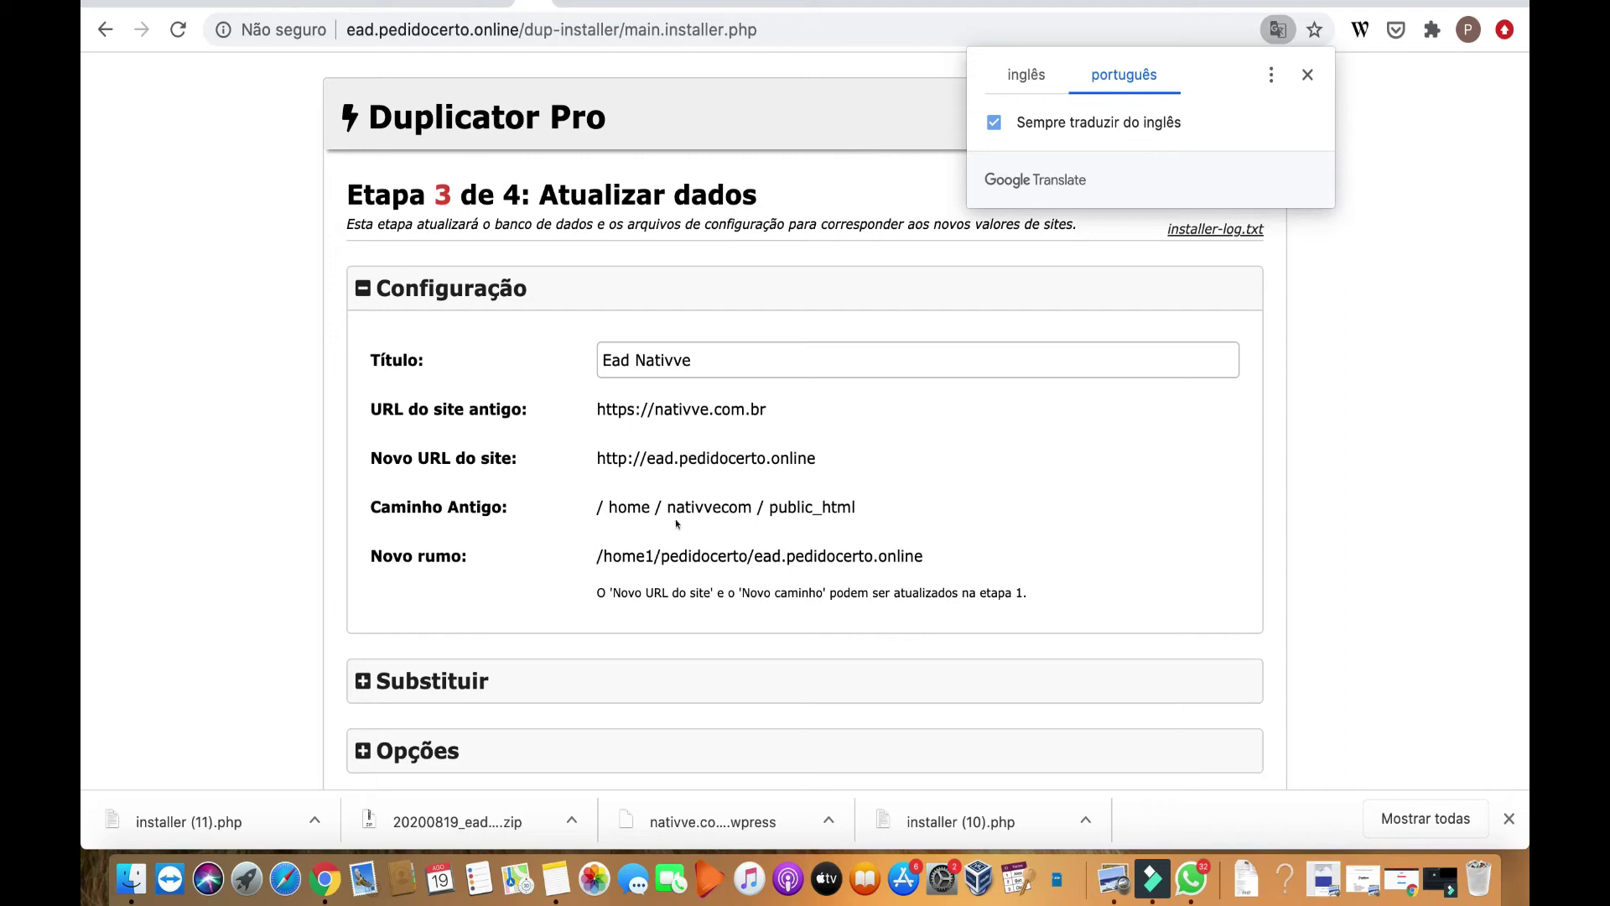
scroll(676, 512, down, 3)
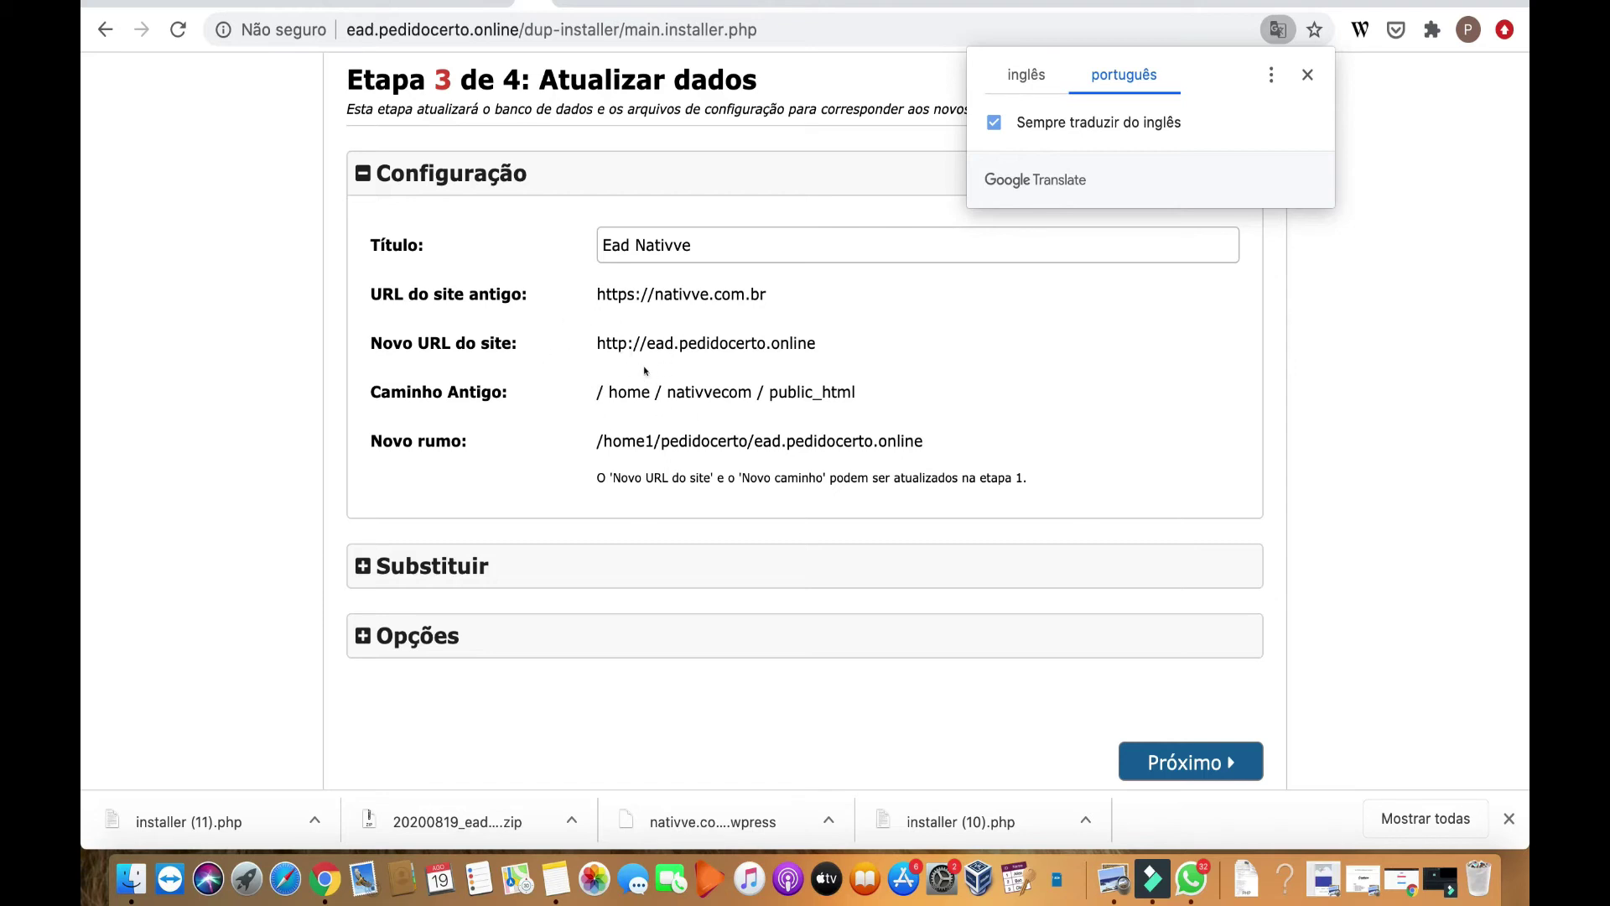
click(361, 566)
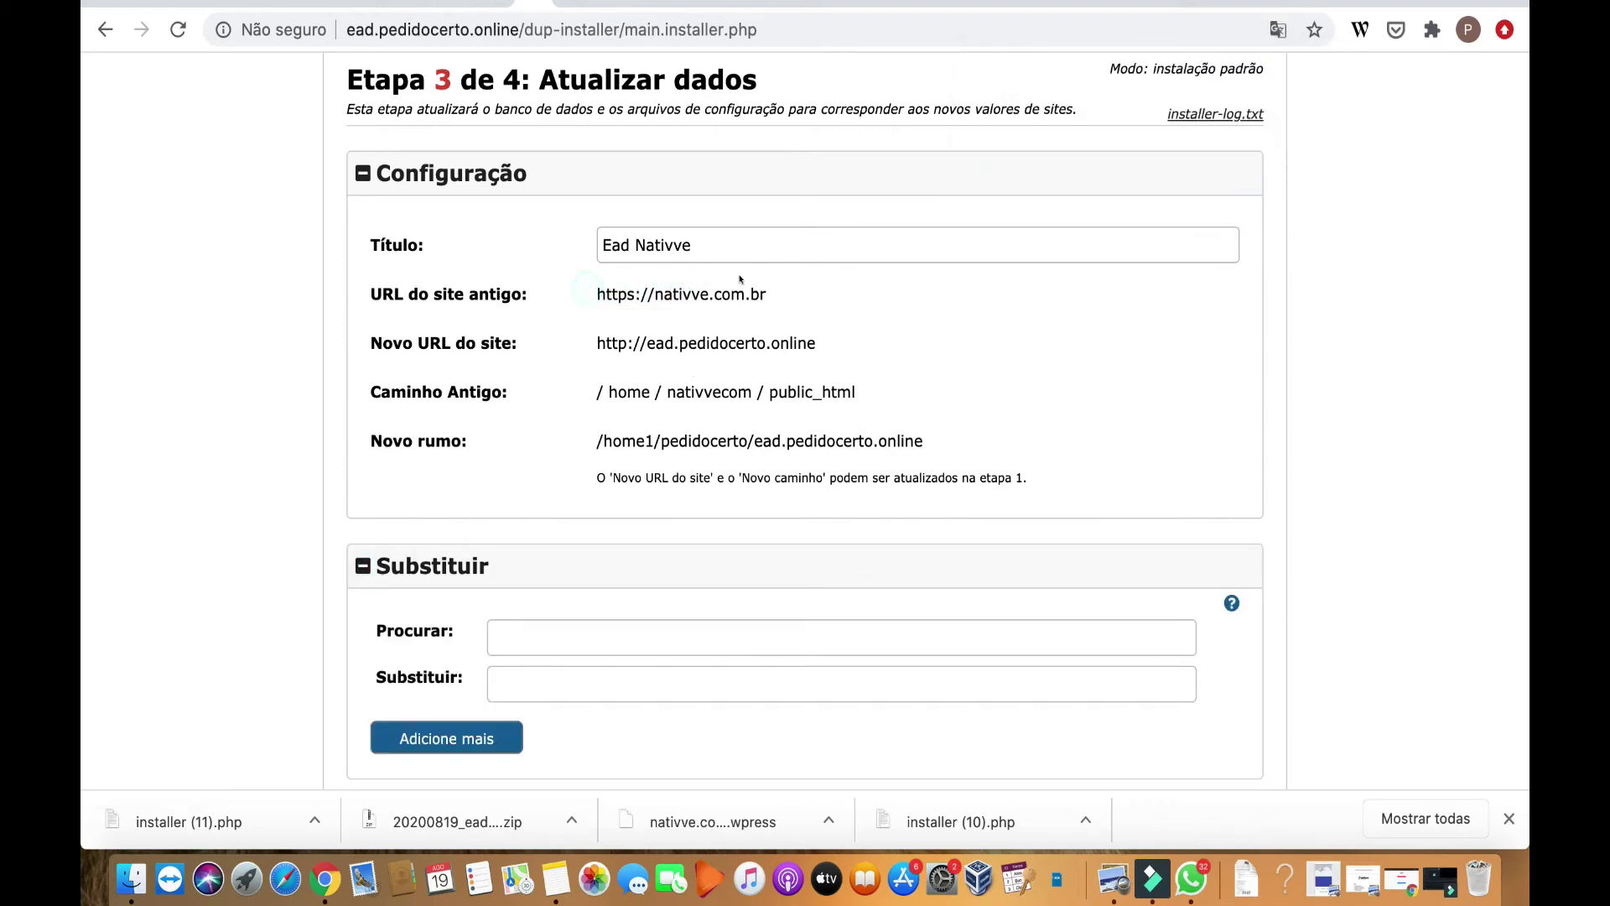
triple_click(774, 293)
key(super+c)
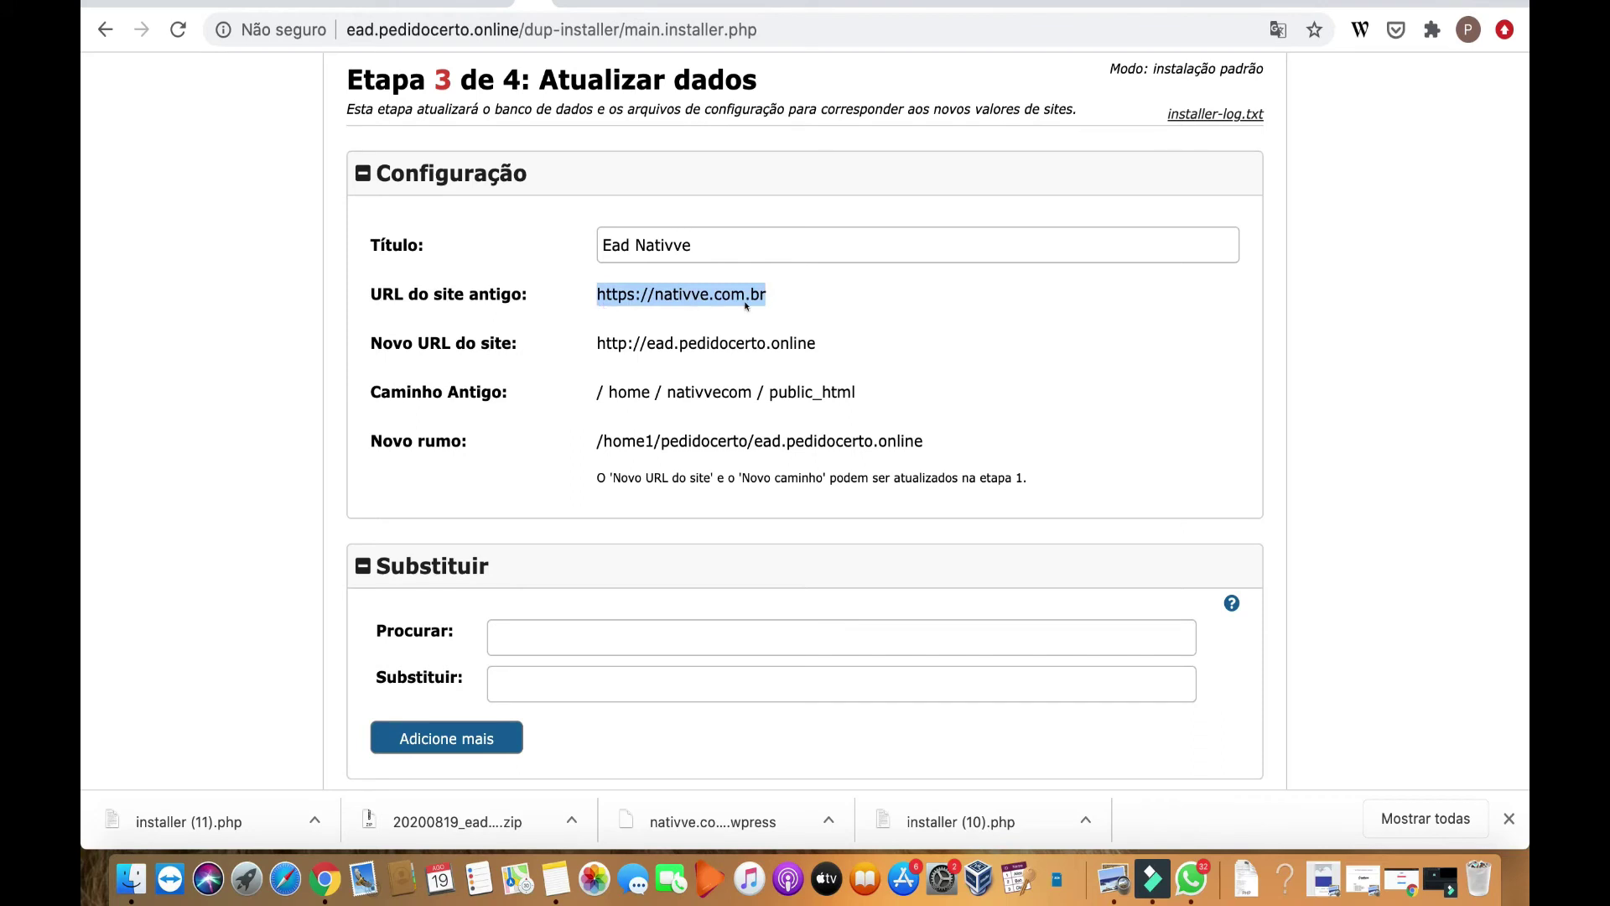
click(540, 629)
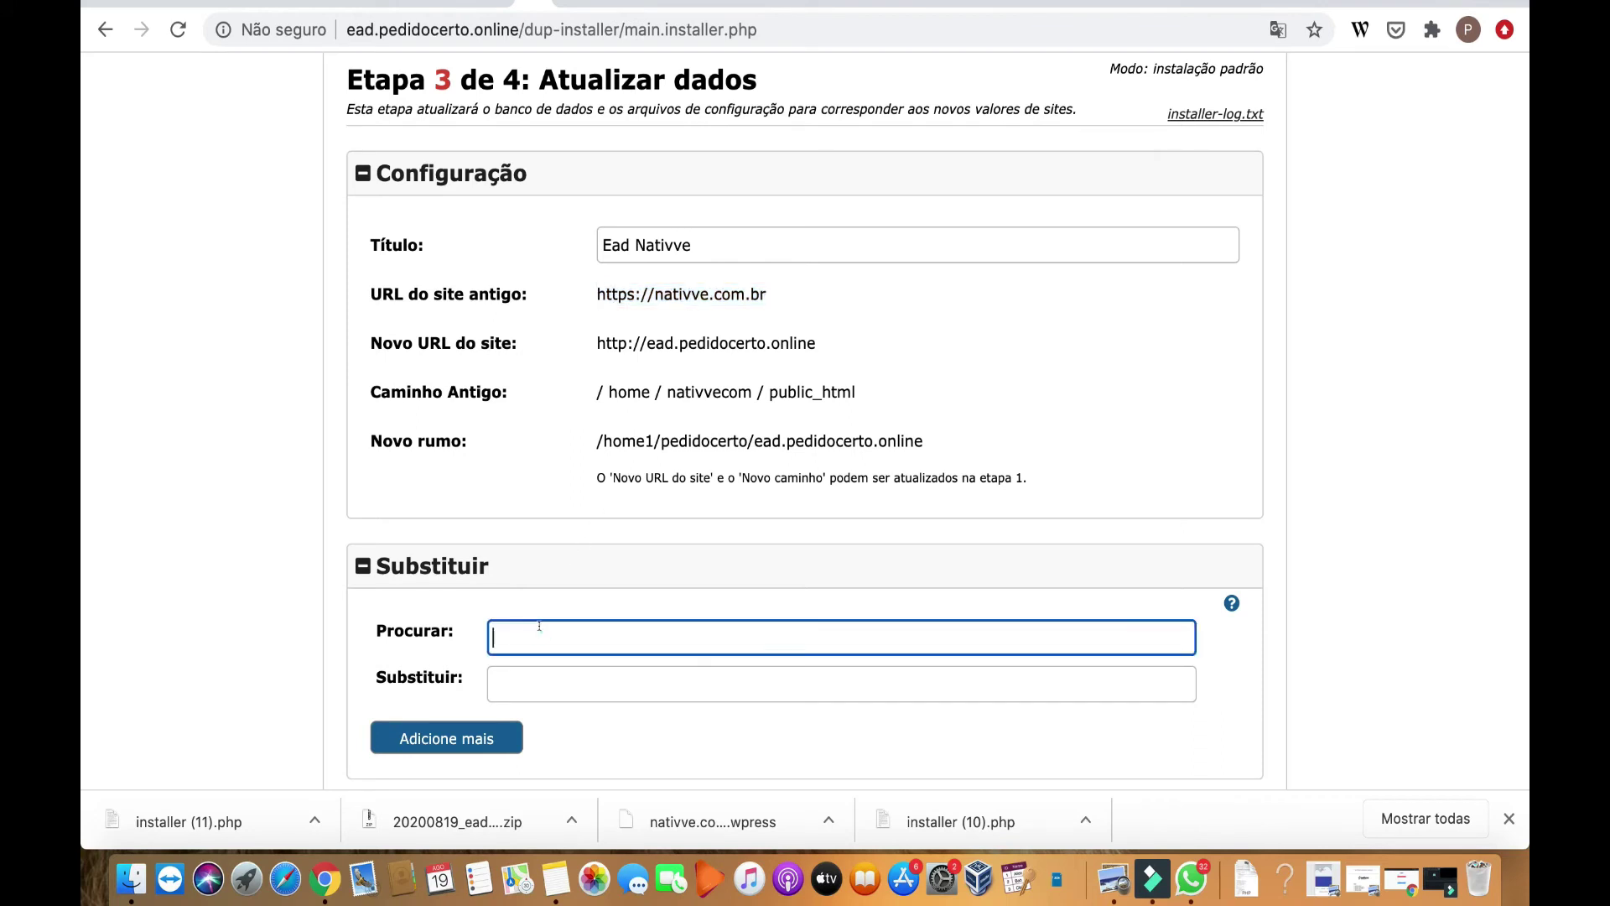
key(super+v)
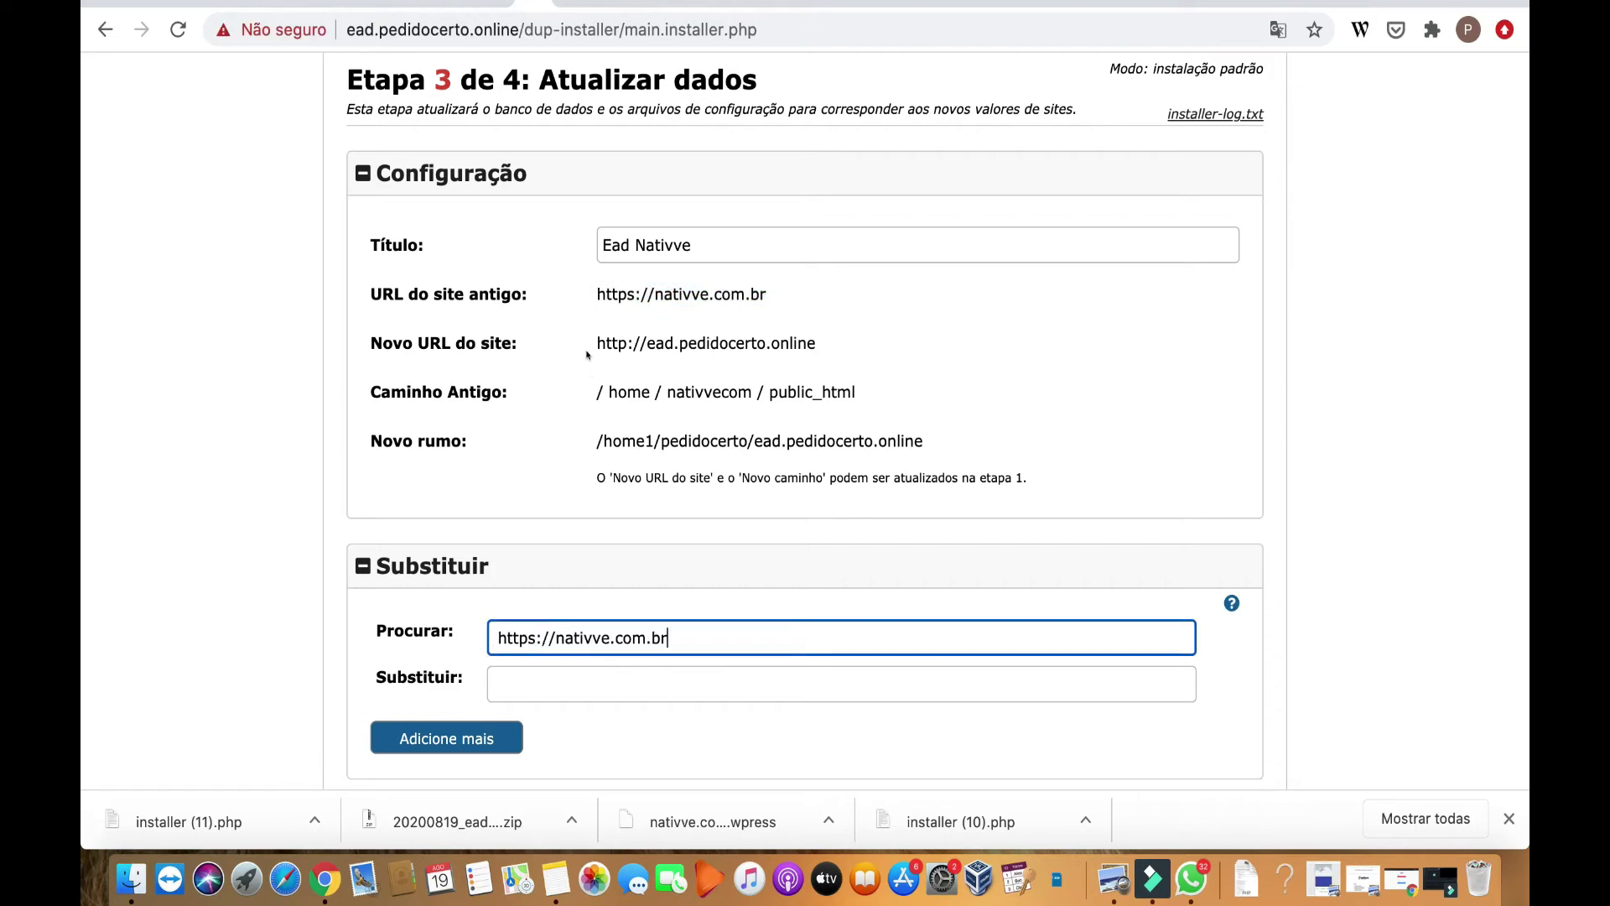
drag(596, 343, 818, 346)
key(super+c)
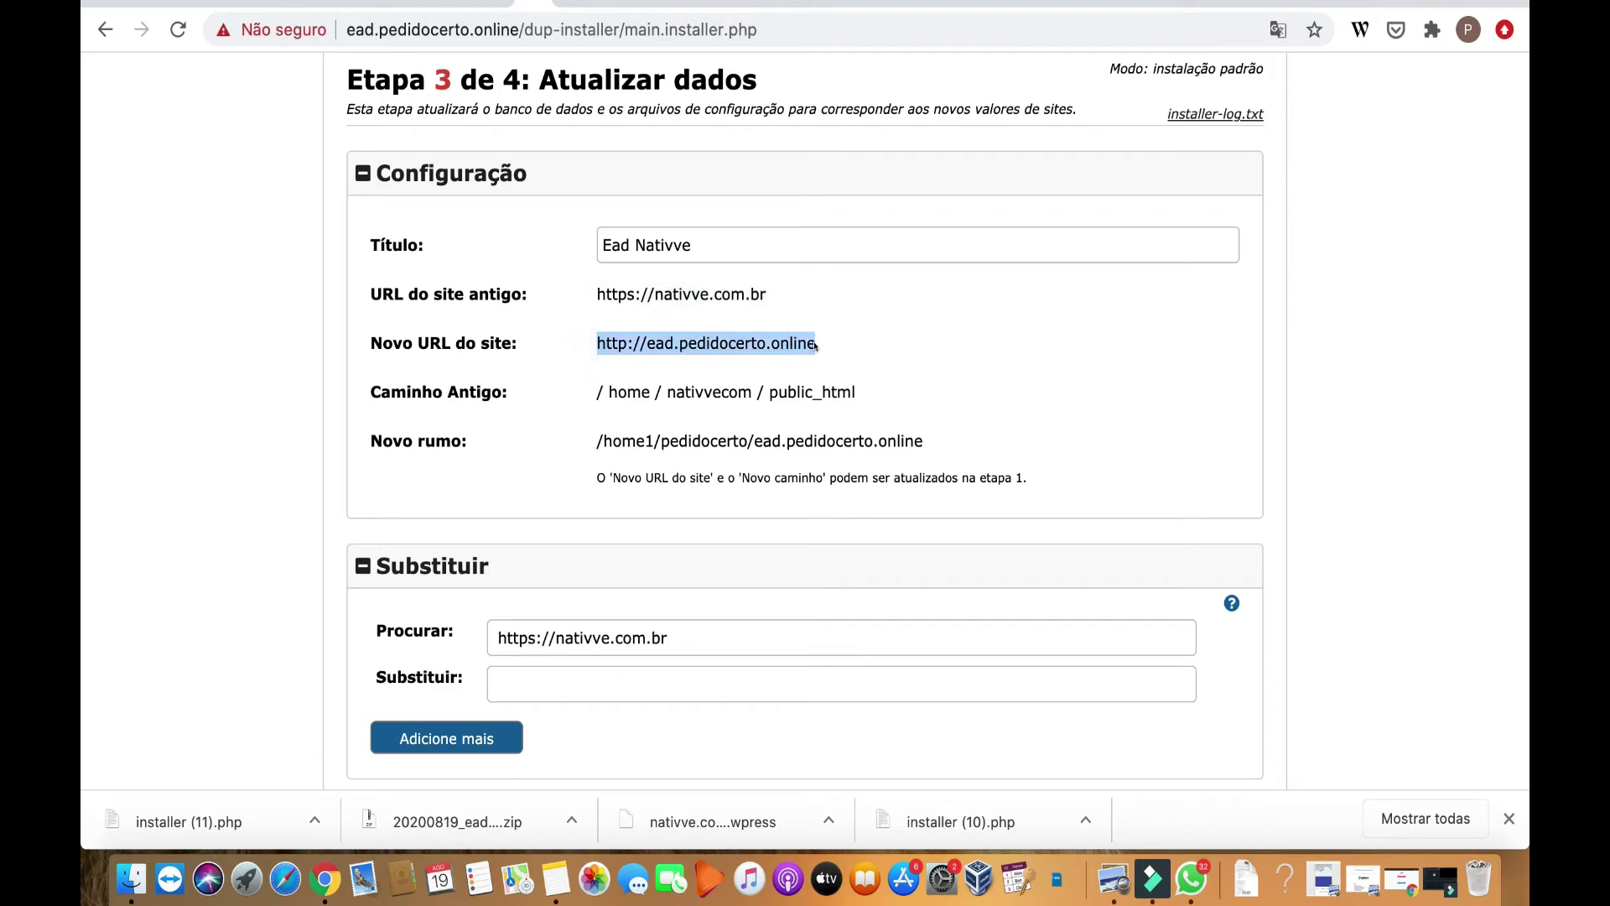
click(627, 677)
key(super+v)
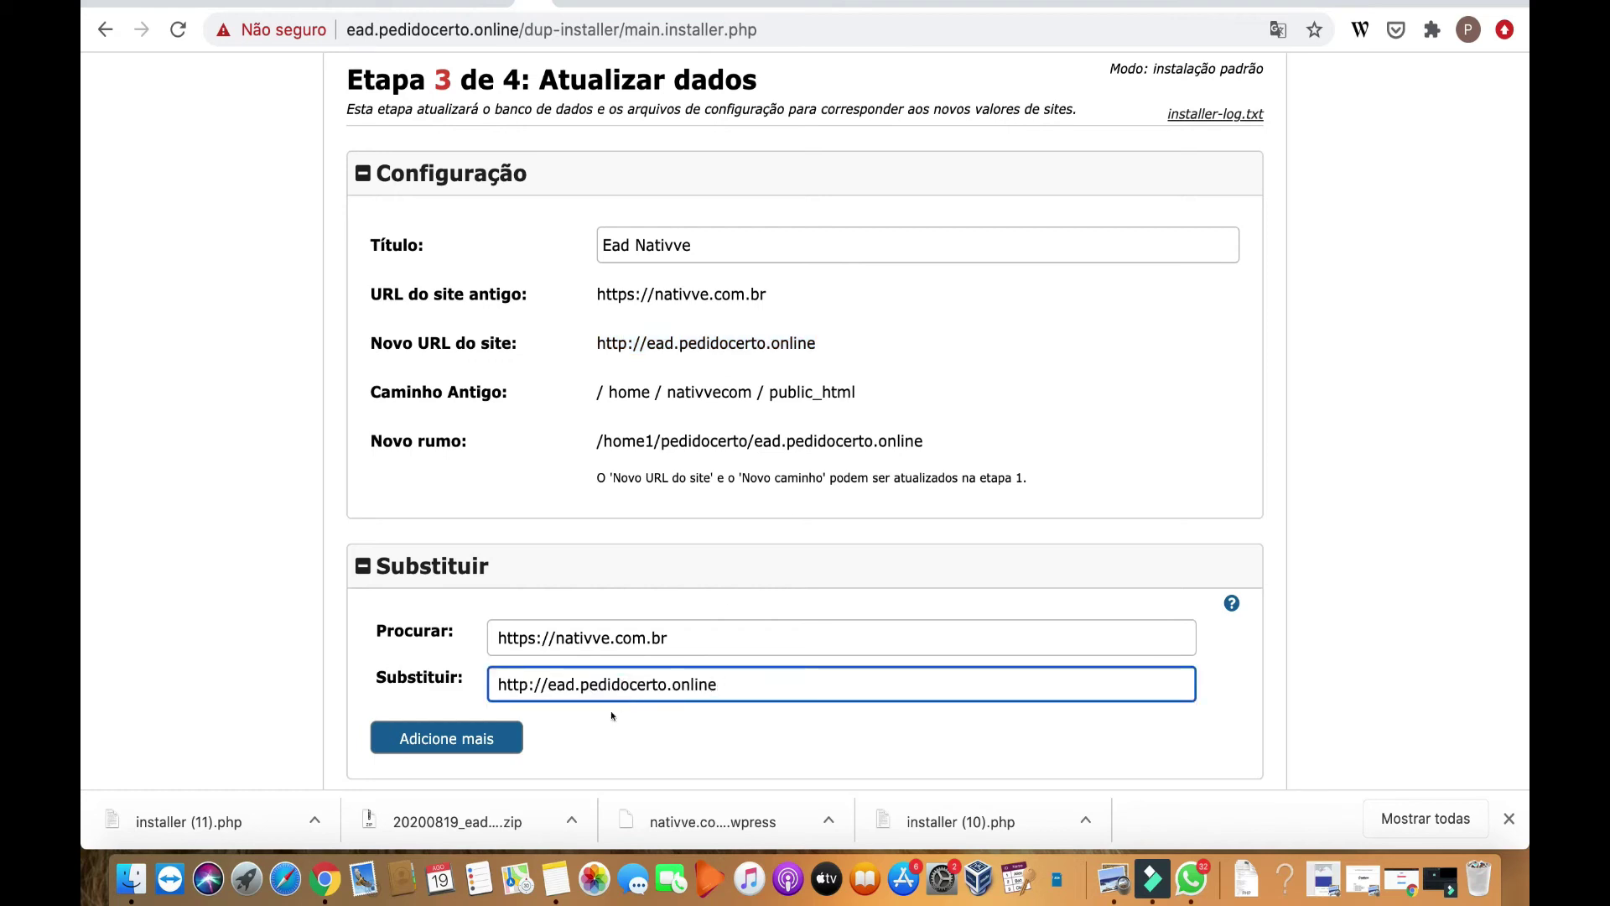
- Run the data update with the custom URL replacement and accept the confirmation to continue
scroll(612, 715, down, 5)
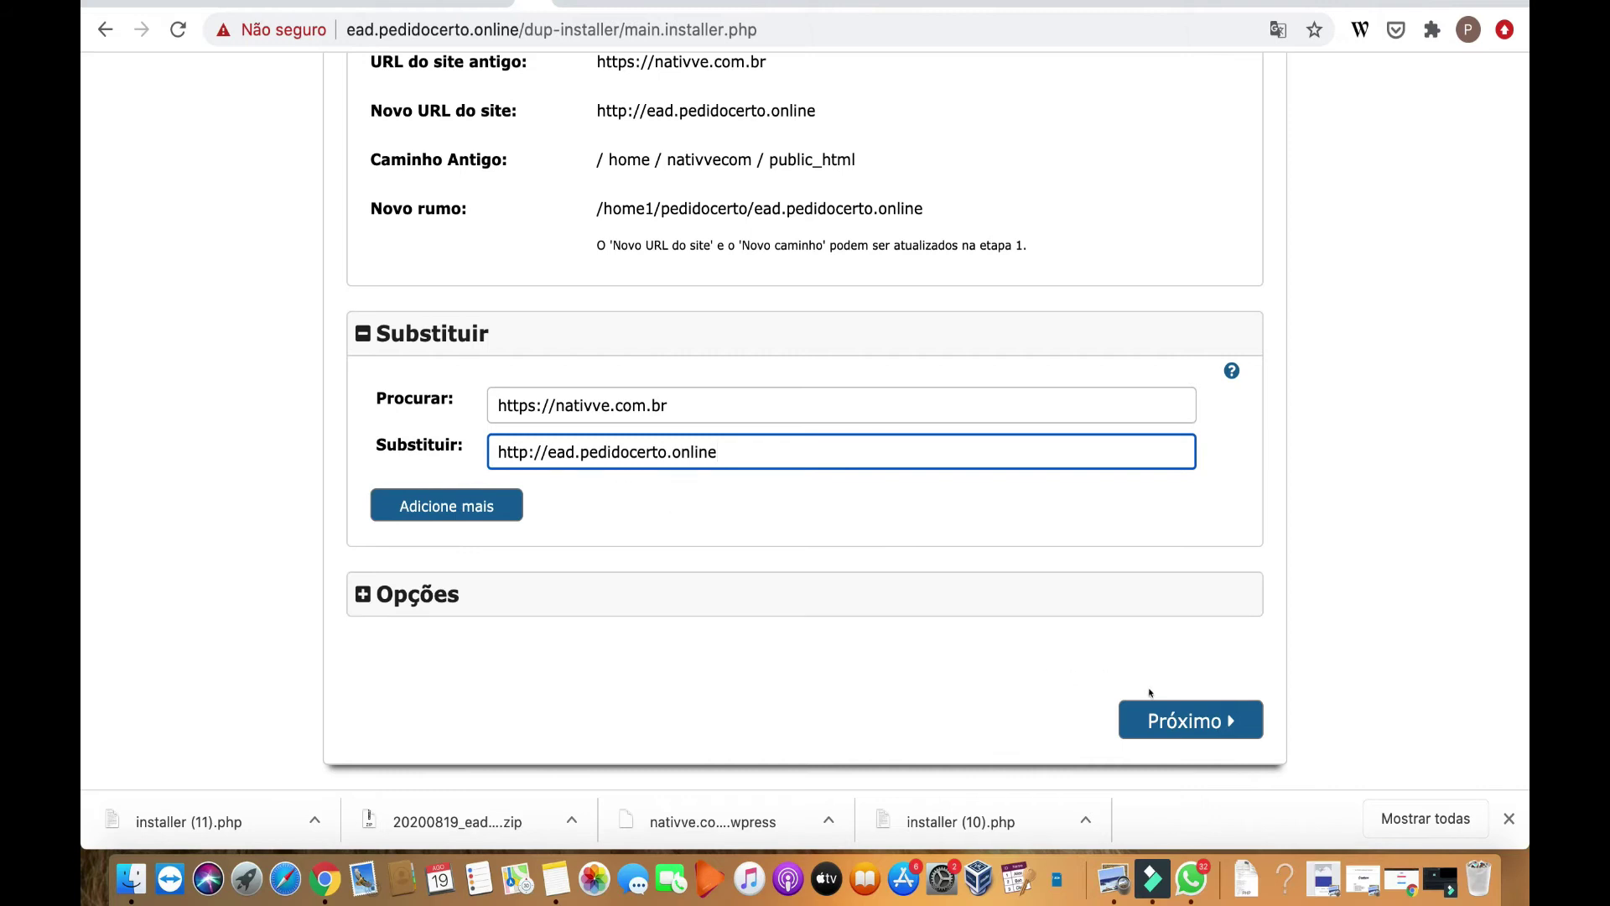
click(1141, 713)
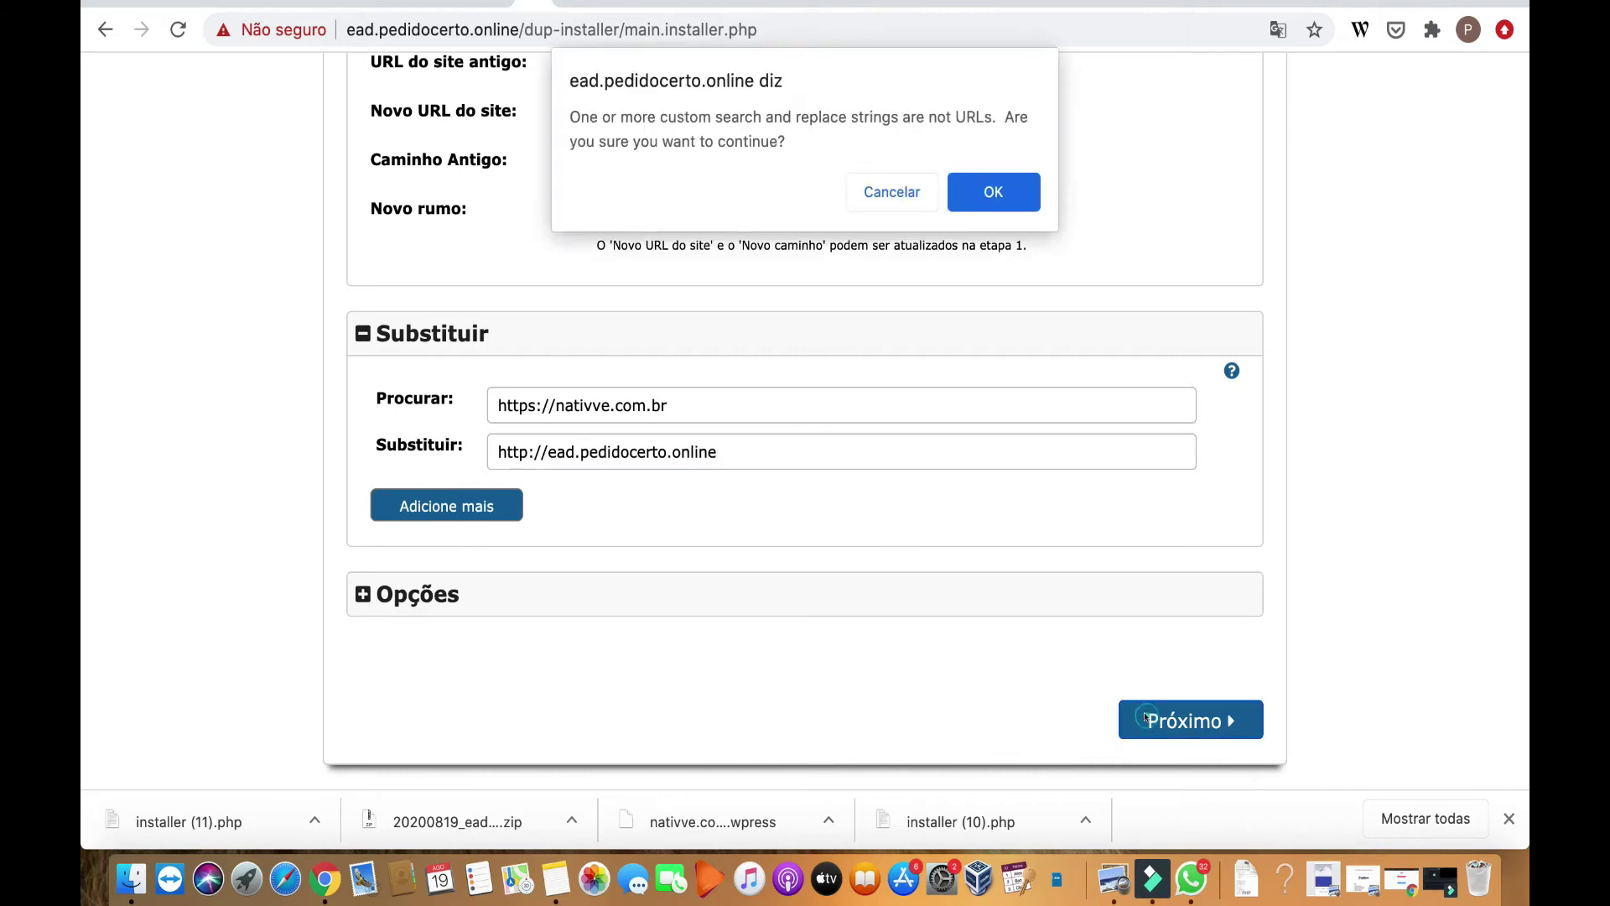
click(995, 194)
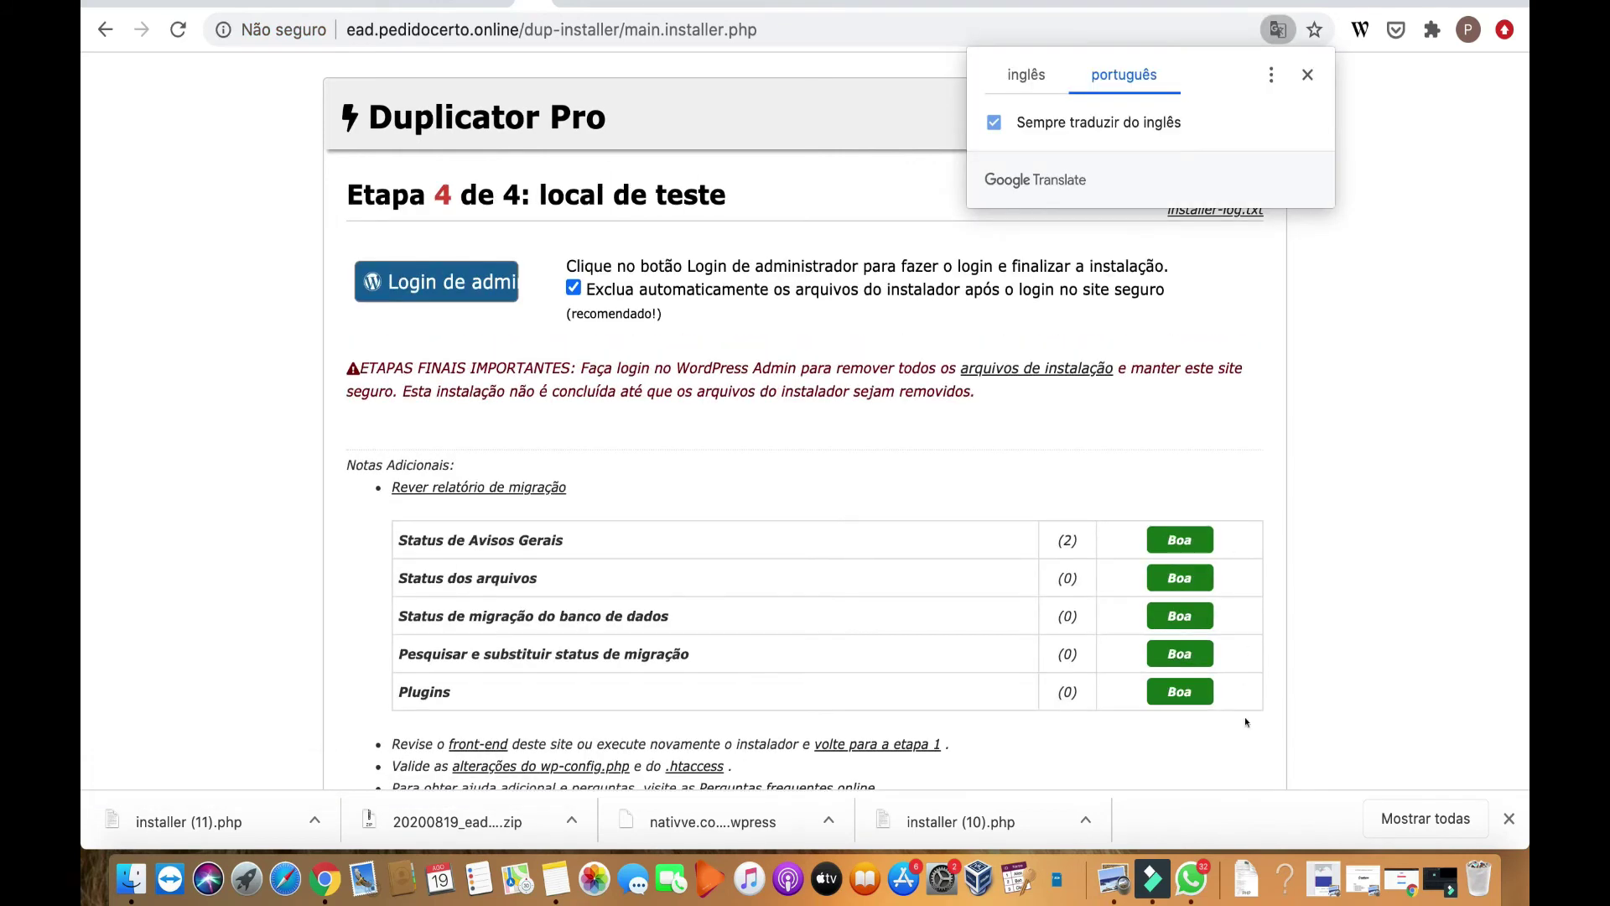
- Review the migration status report and open the WordPress admin login to finalize the installation
scroll(1346, 640, down, 3)
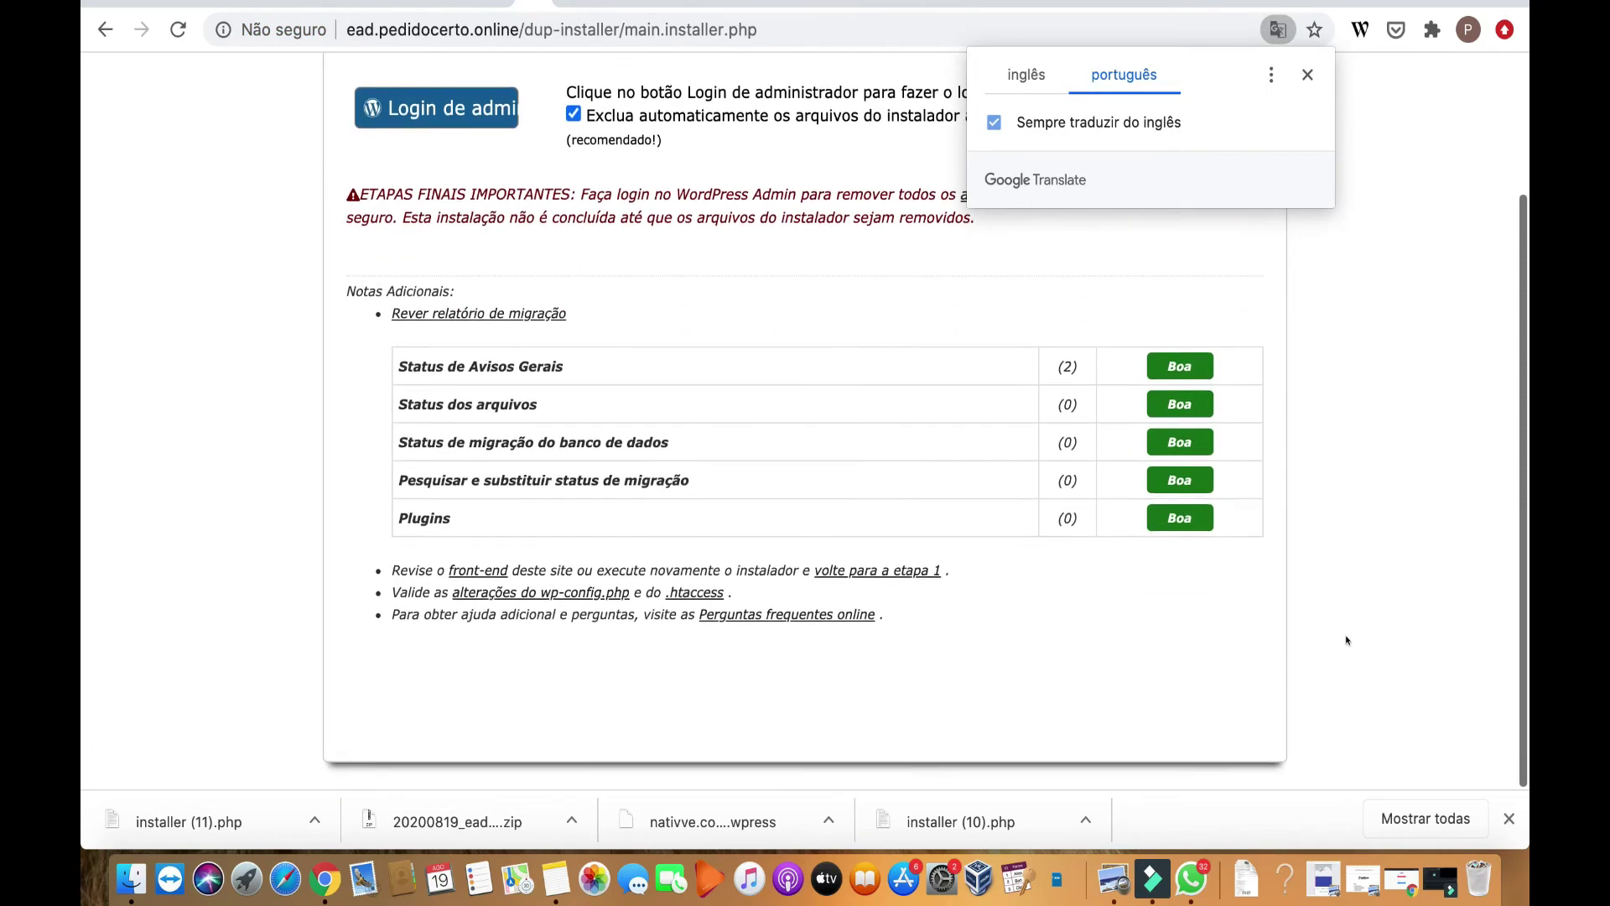
scroll(1012, 545, up, 3)
click(419, 280)
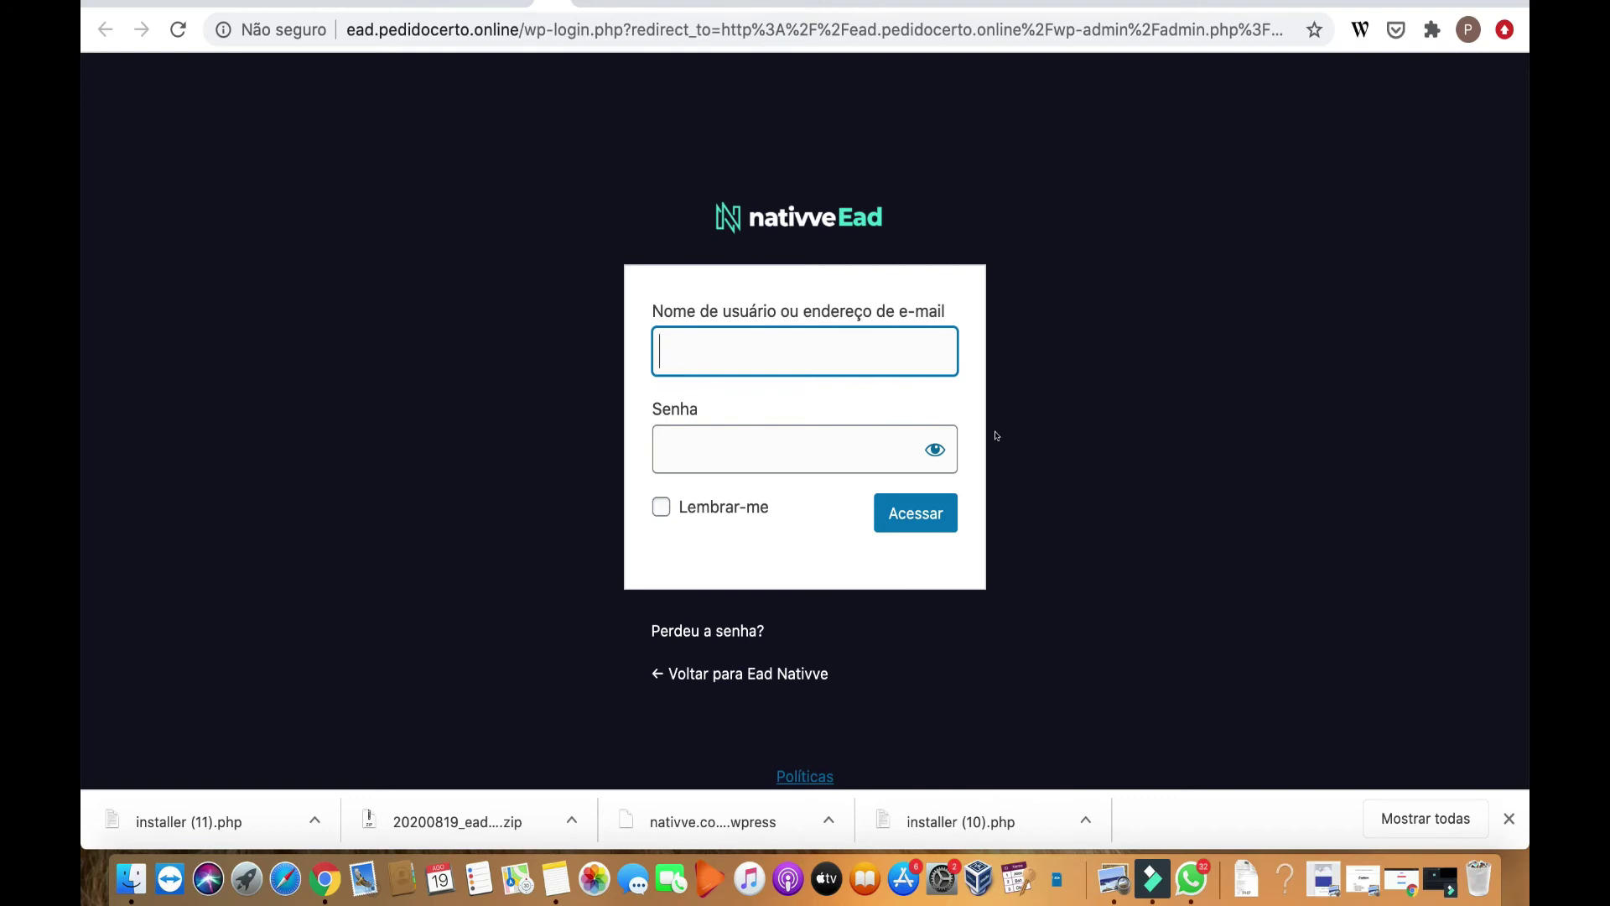
- Log in to WordPress as ead with the account password and save the login in the browser
text(ead)
key(Tab)
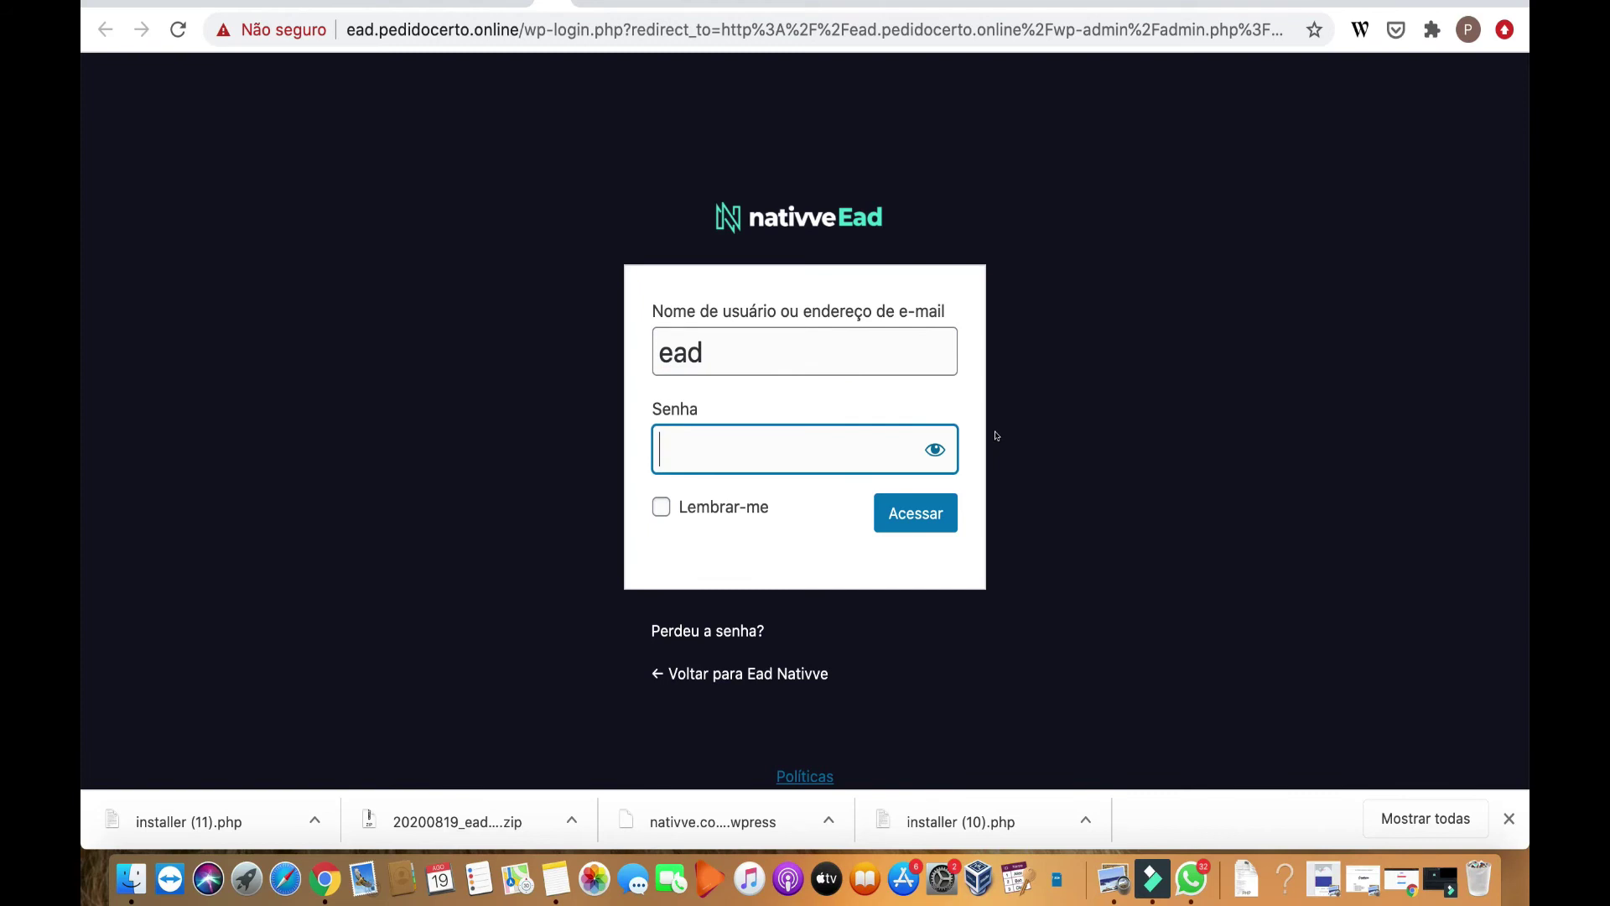
key(super+v)
key(Return)
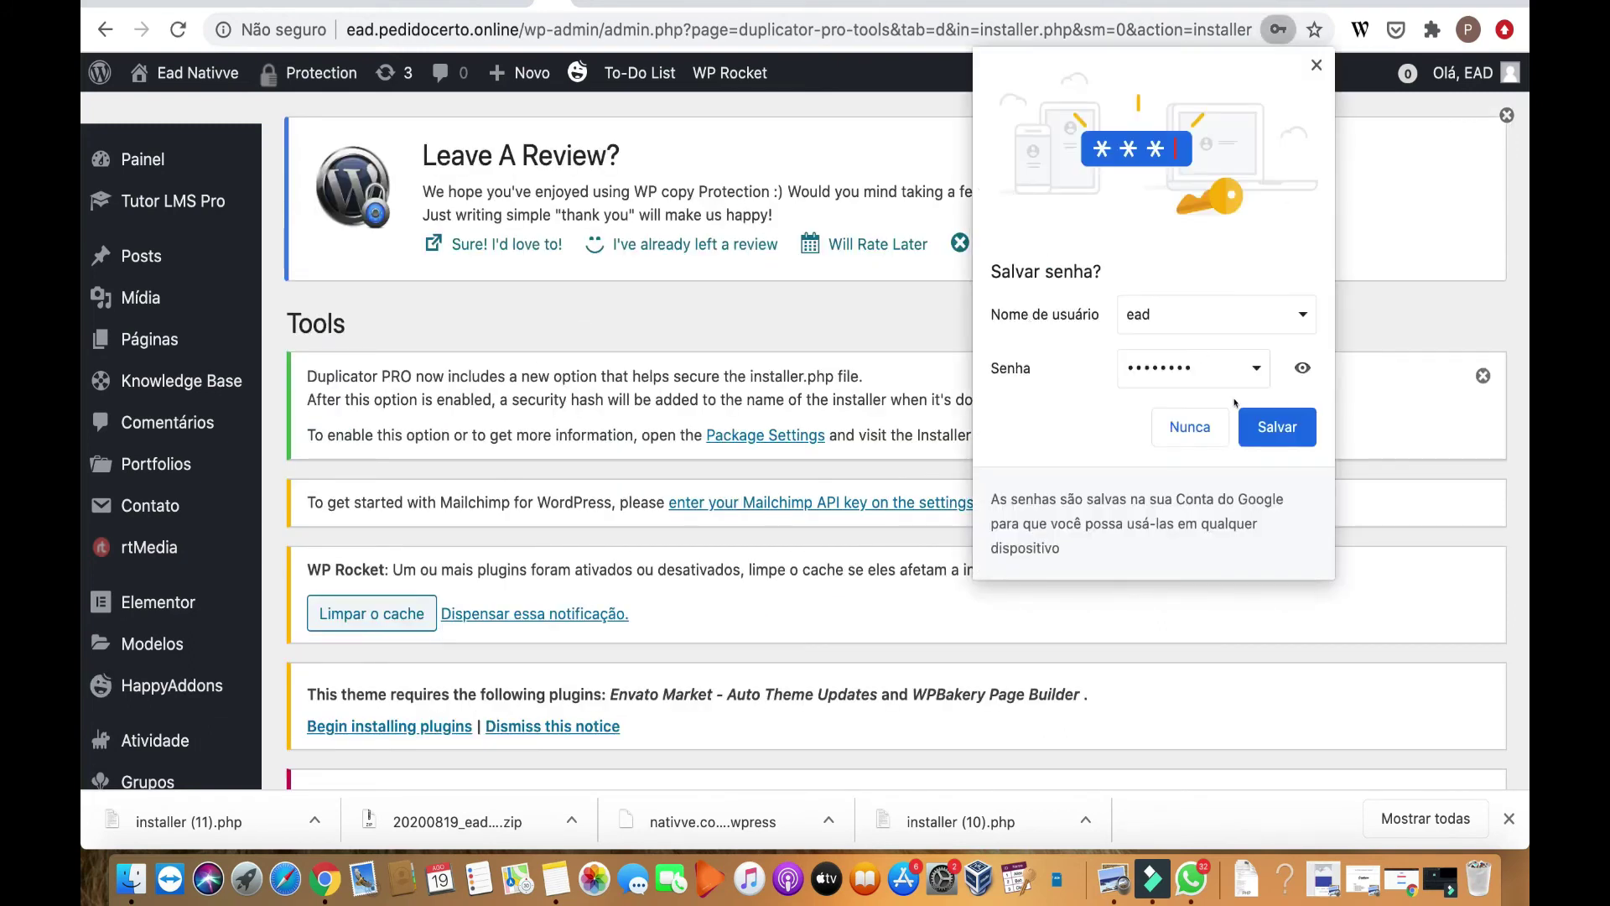
click(1261, 429)
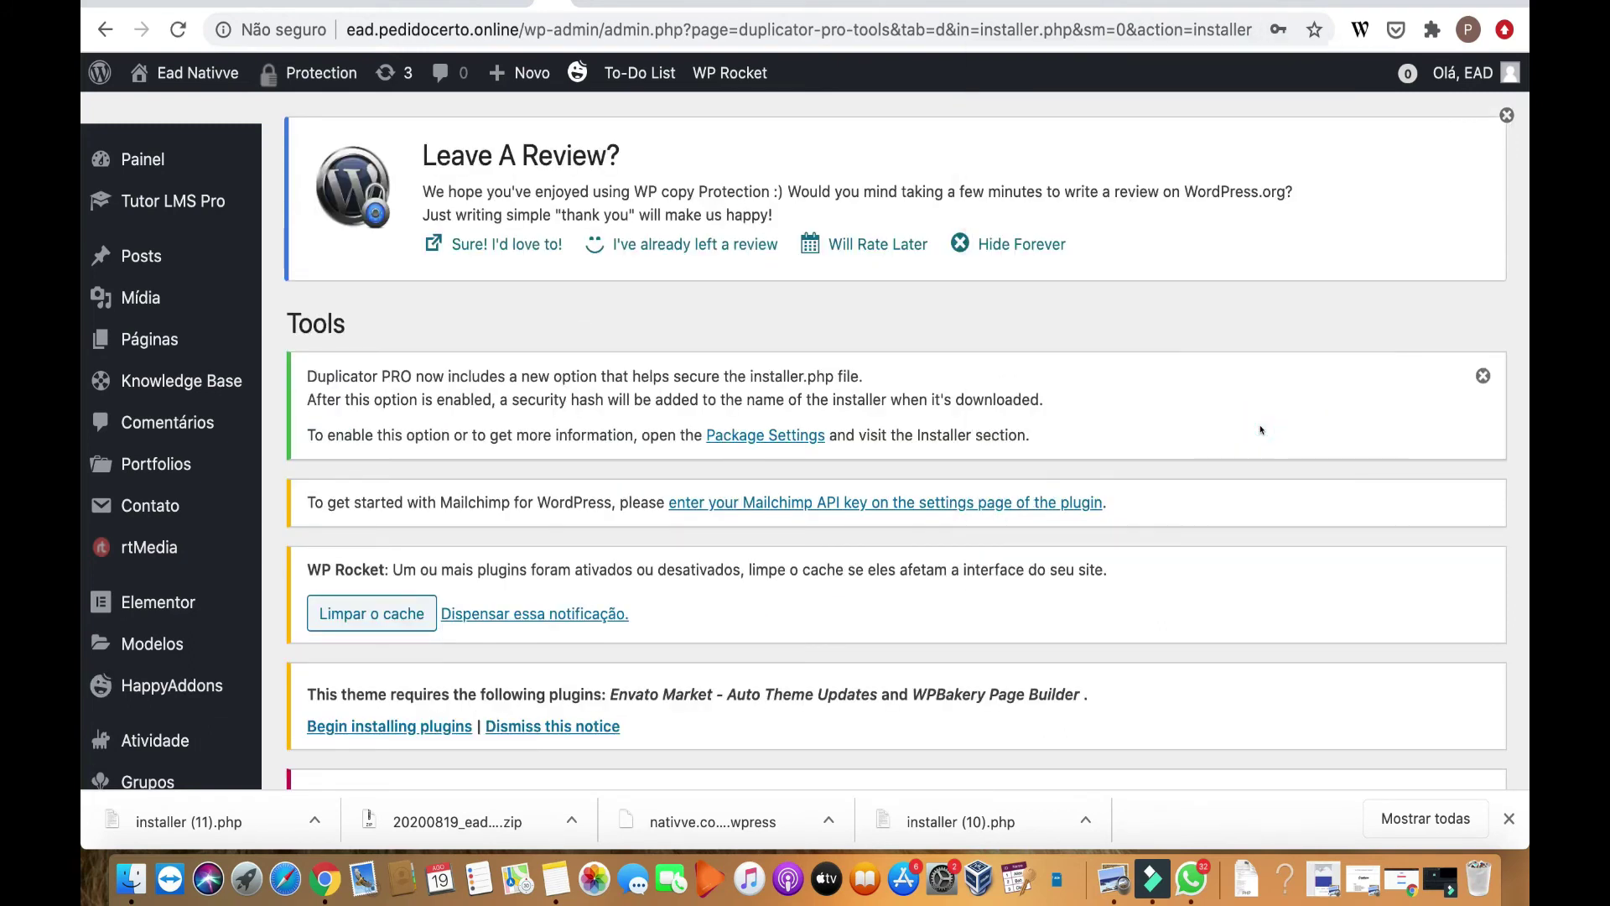
- Check the installer file cleanup notice, then open the list of all WordPress users and look through it
scroll(336, 538, down, 5)
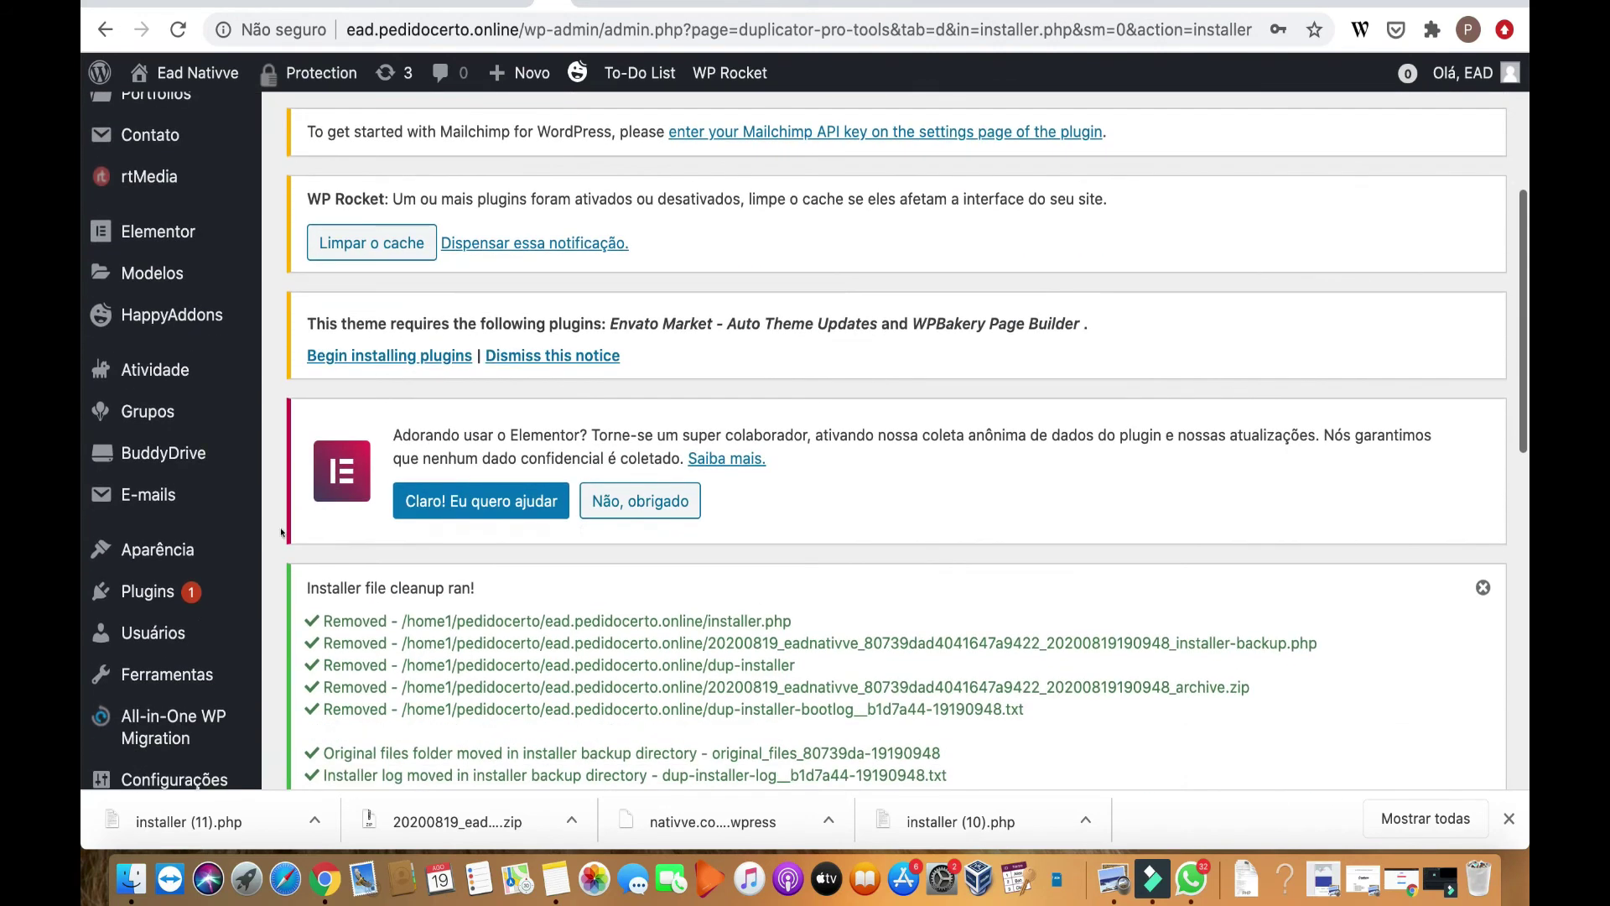
mouse_move(130, 594)
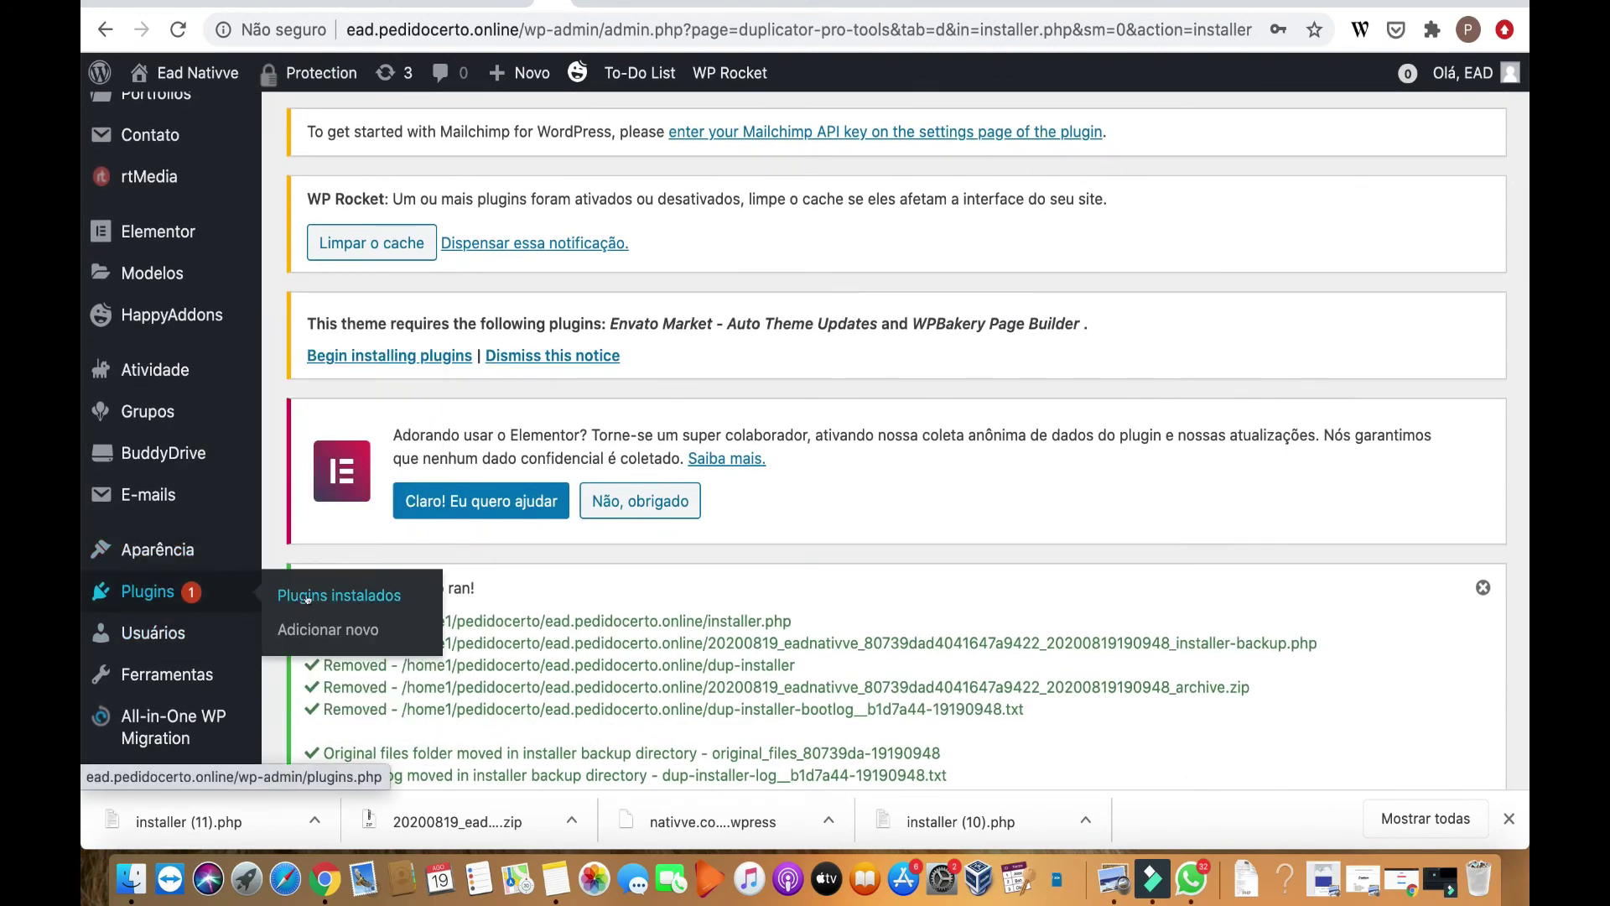
mouse_move(252, 633)
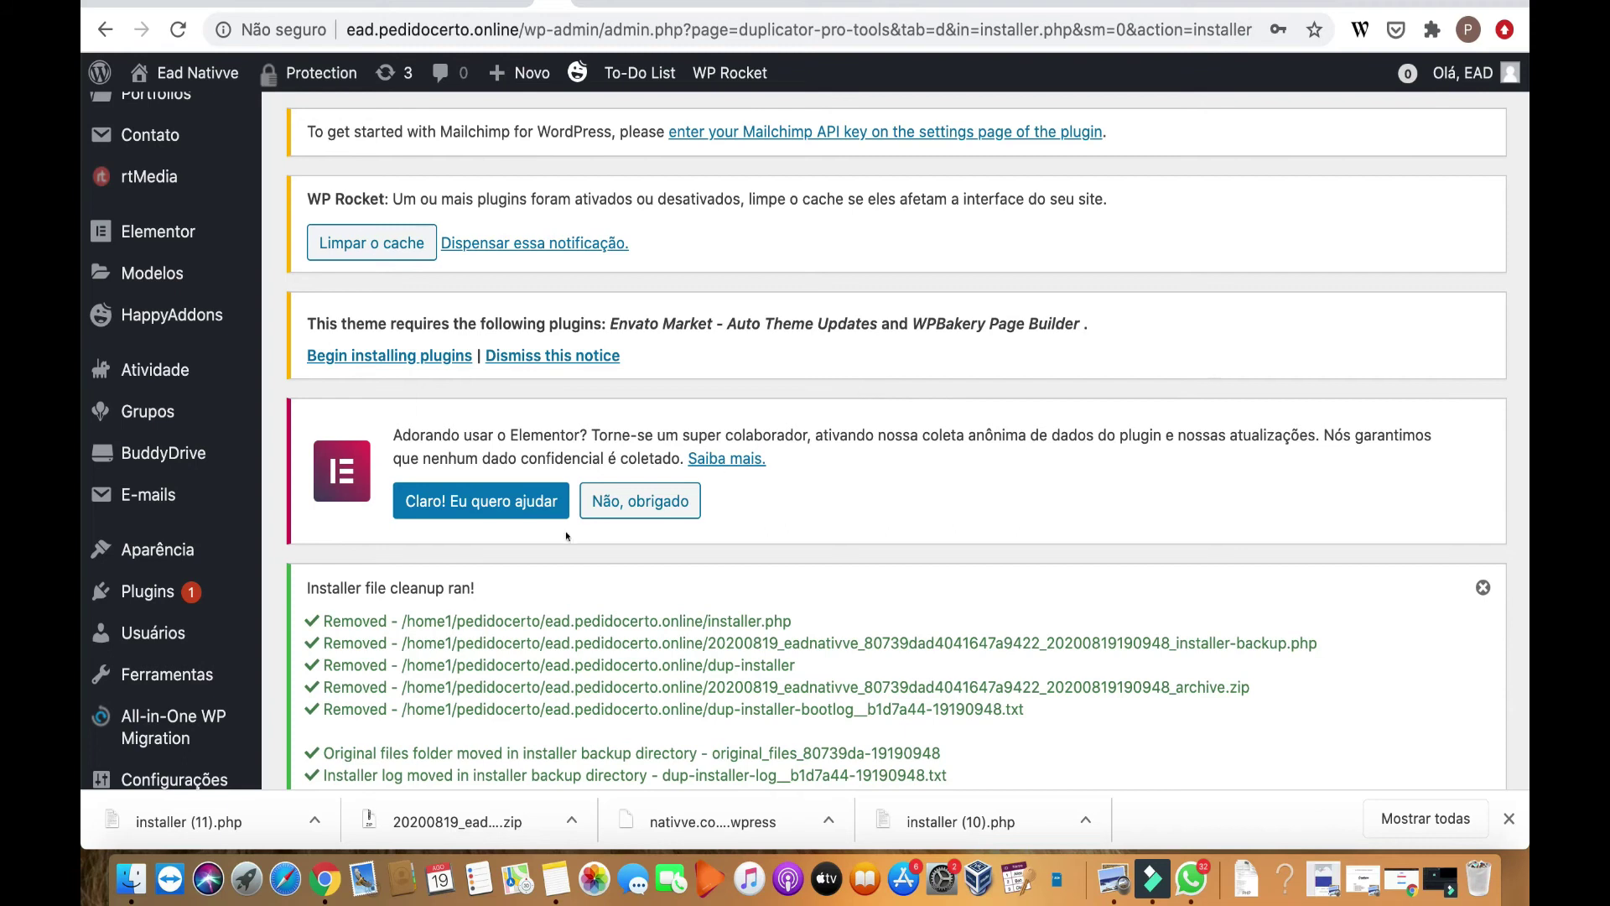
mouse_move(153, 632)
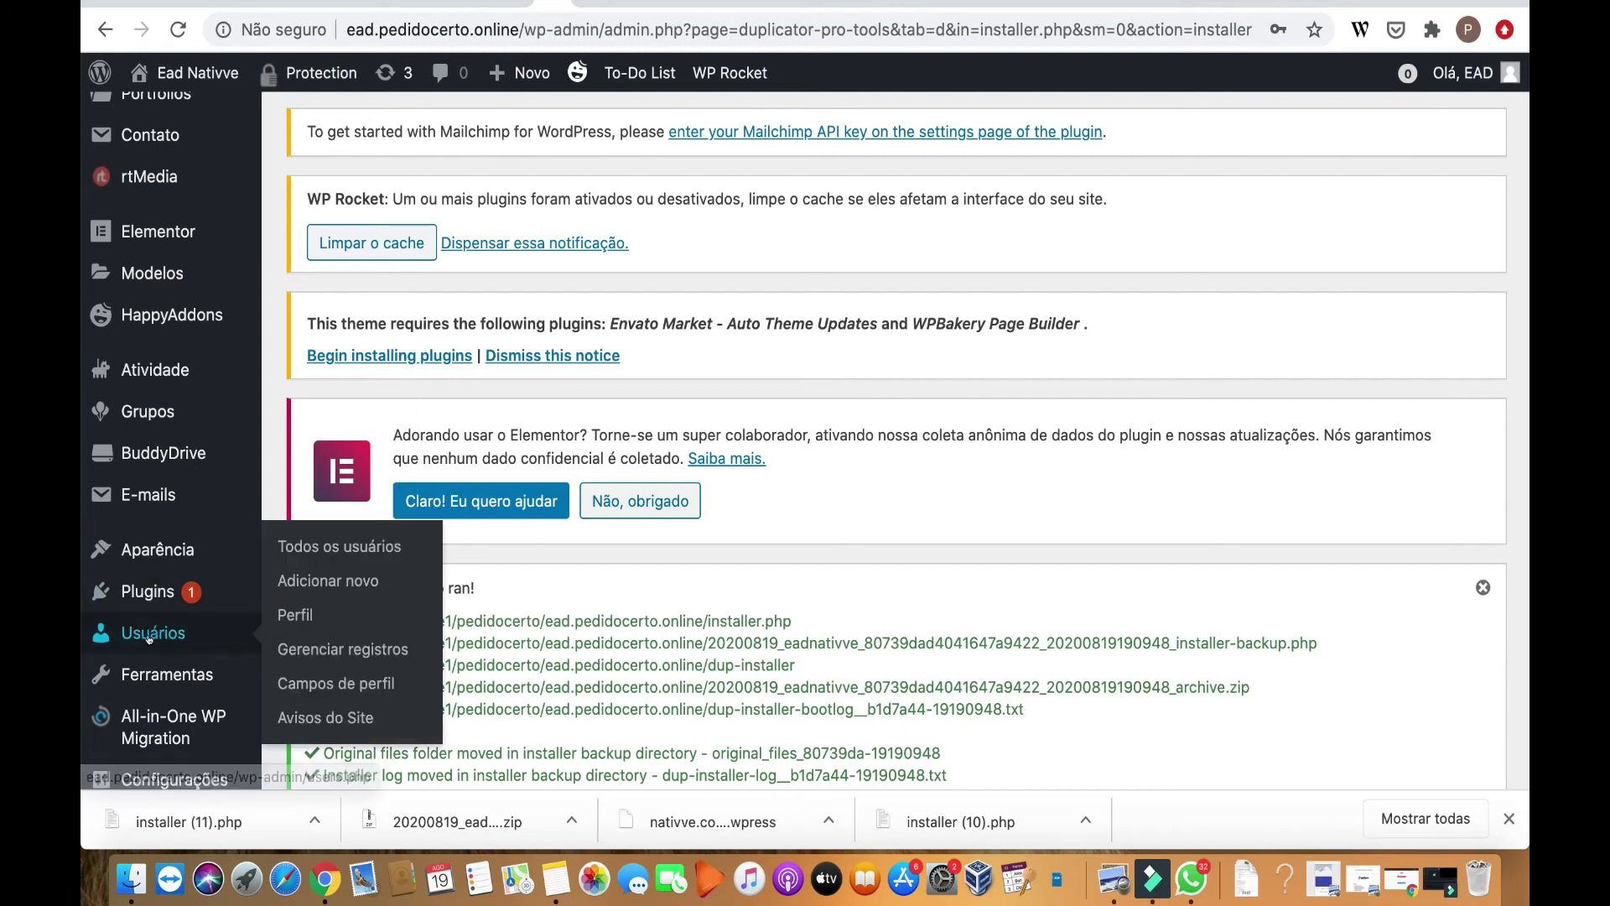
click(313, 543)
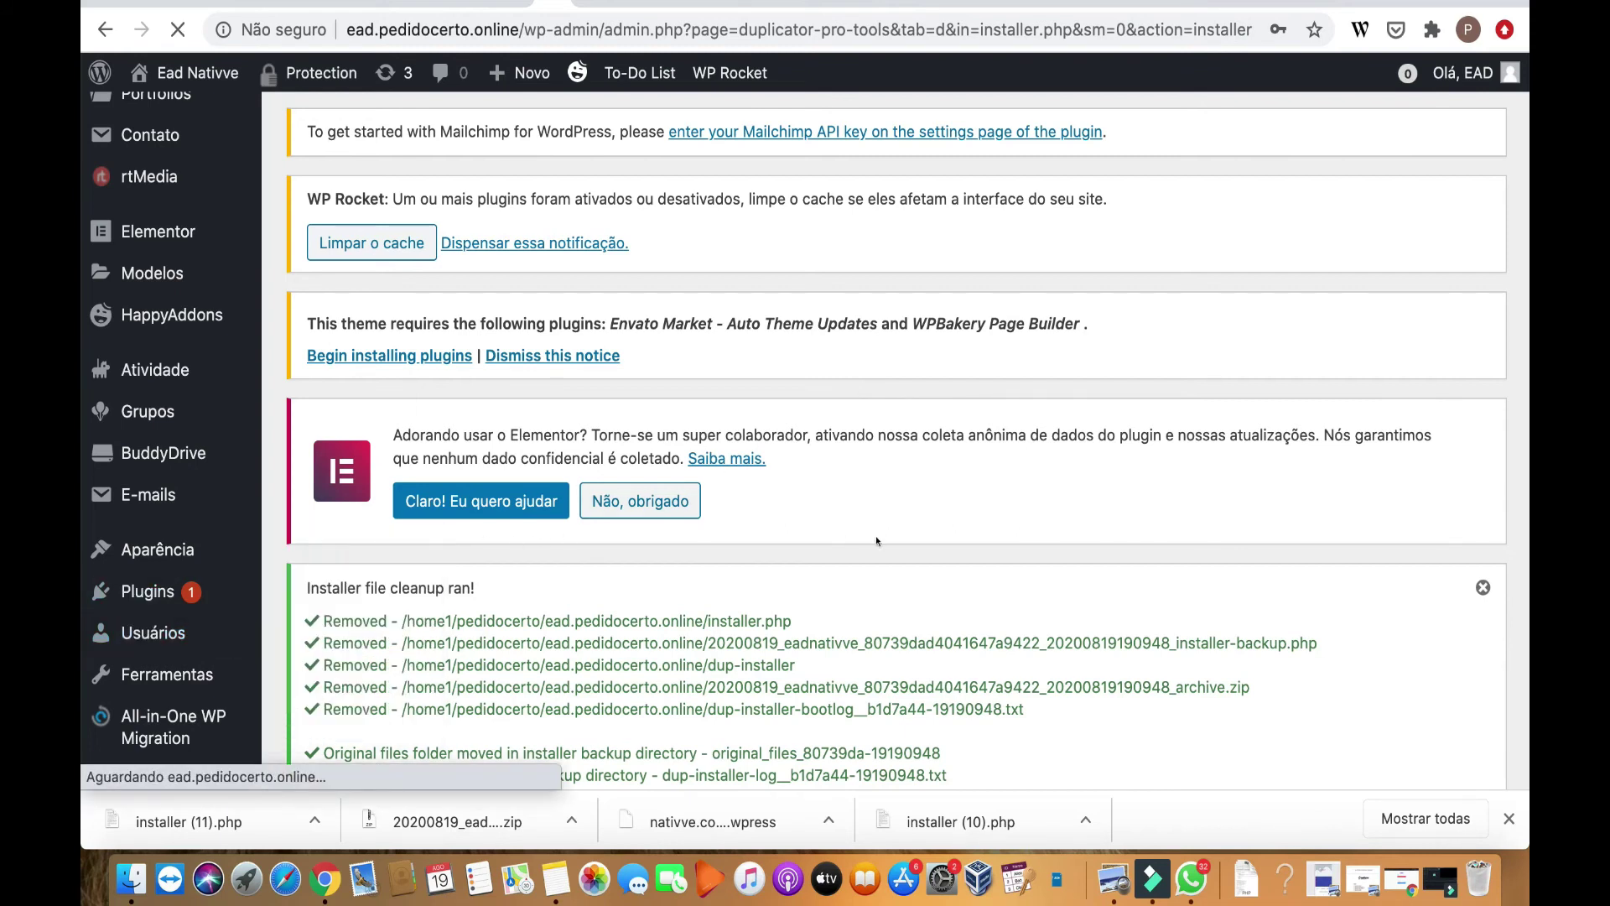
scroll(637, 403, down, 5)
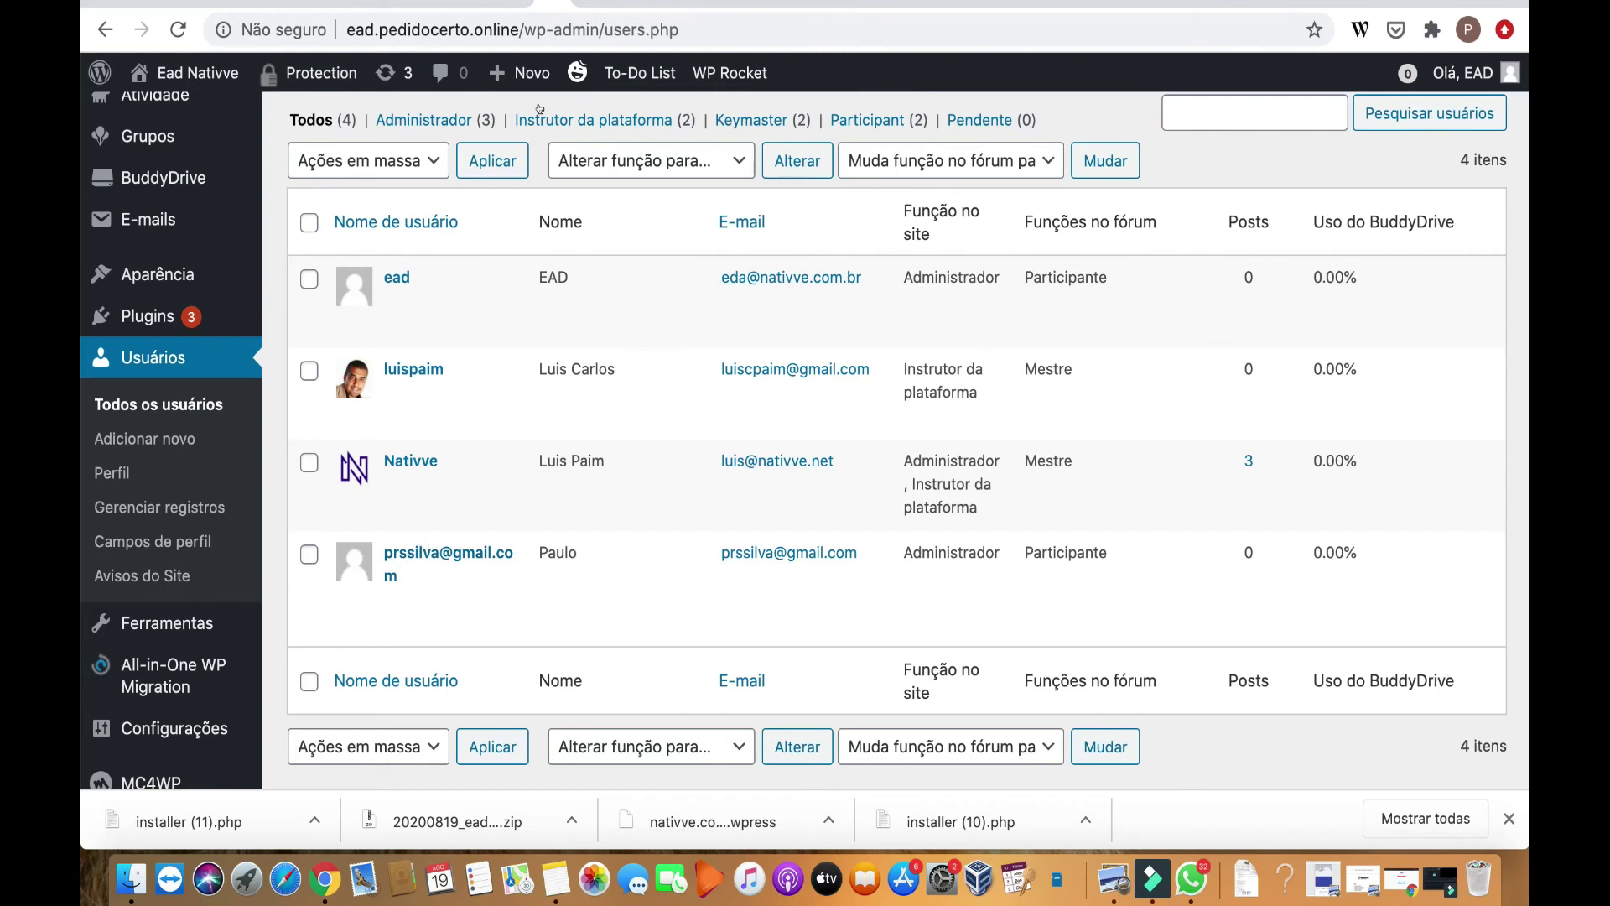
- Visit the migrated Ead Nativve site and look through its dashboard page
mouse_move(214, 84)
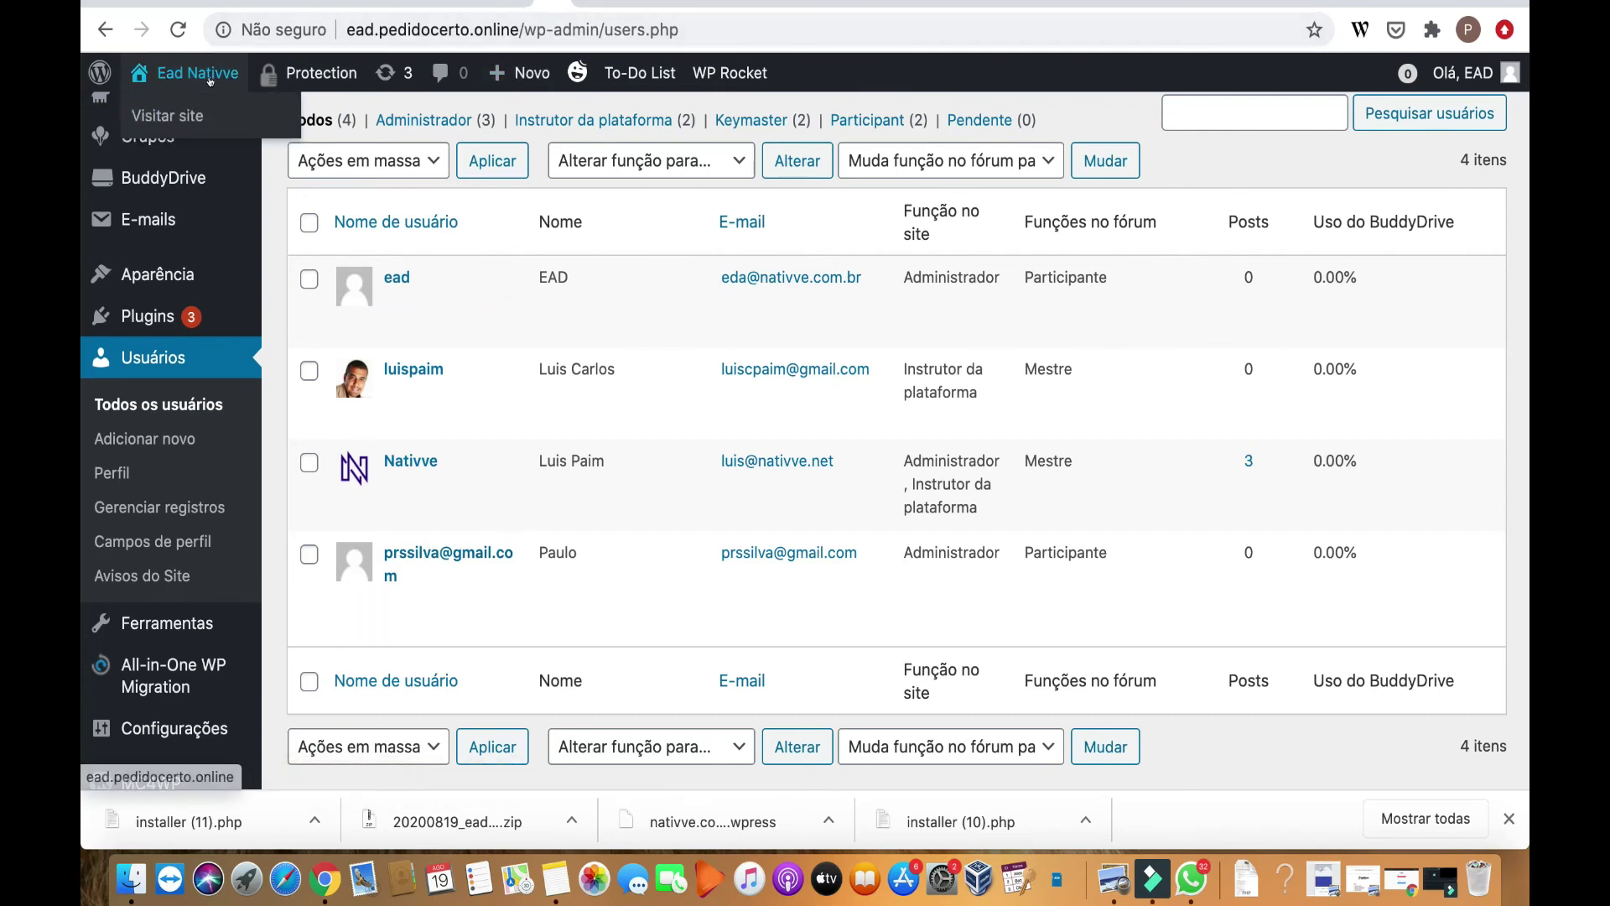
click(176, 113)
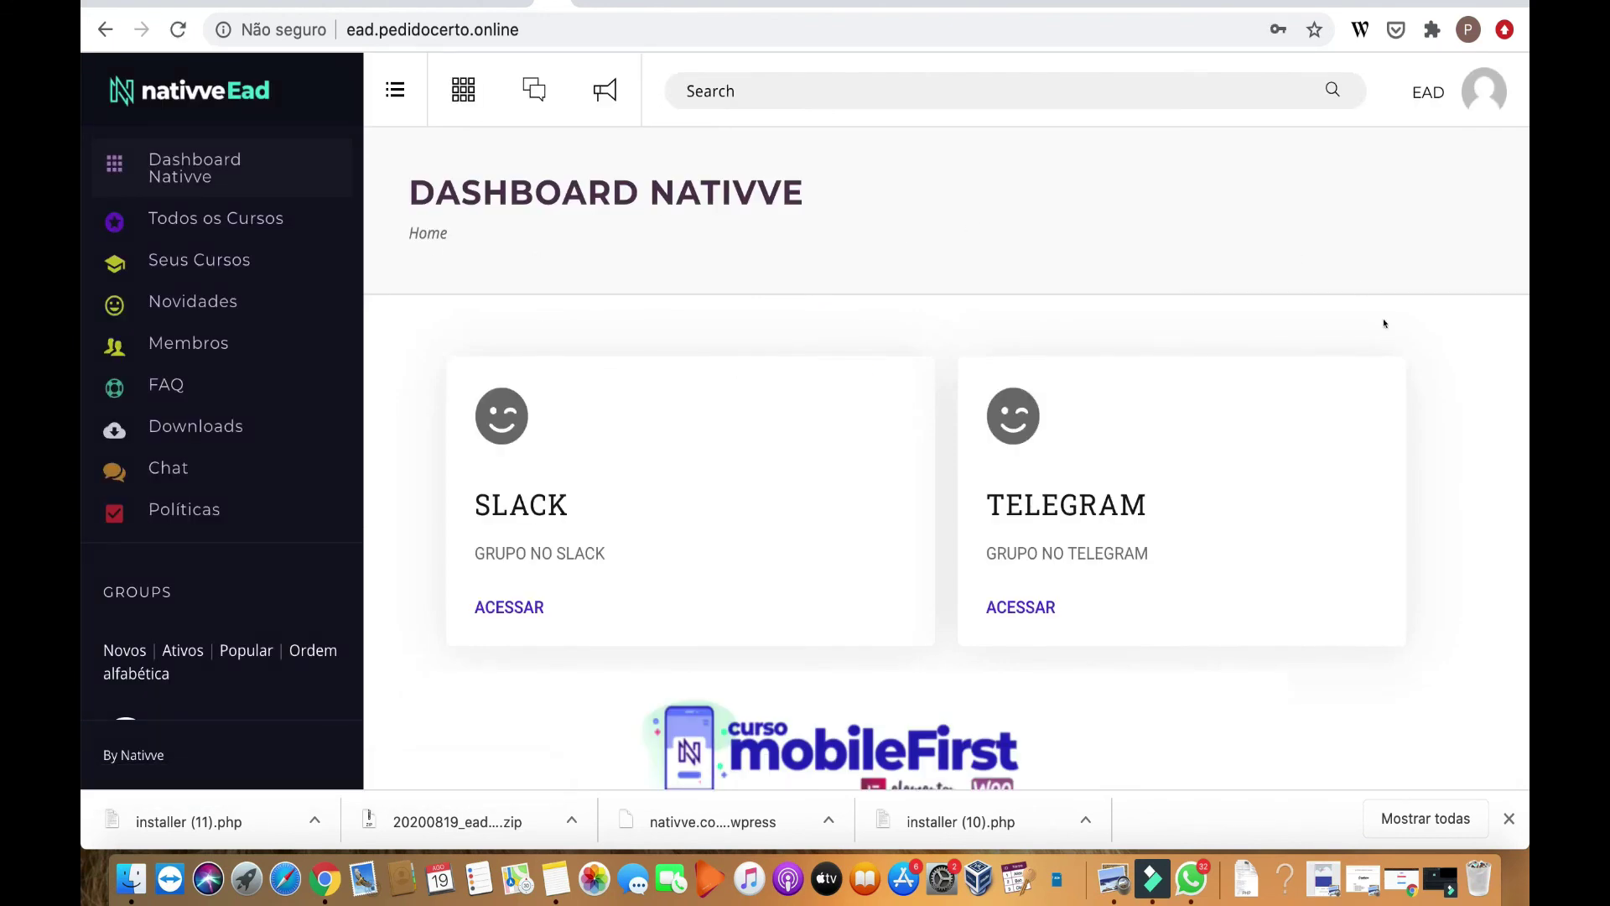
scroll(1417, 491, down, 6)
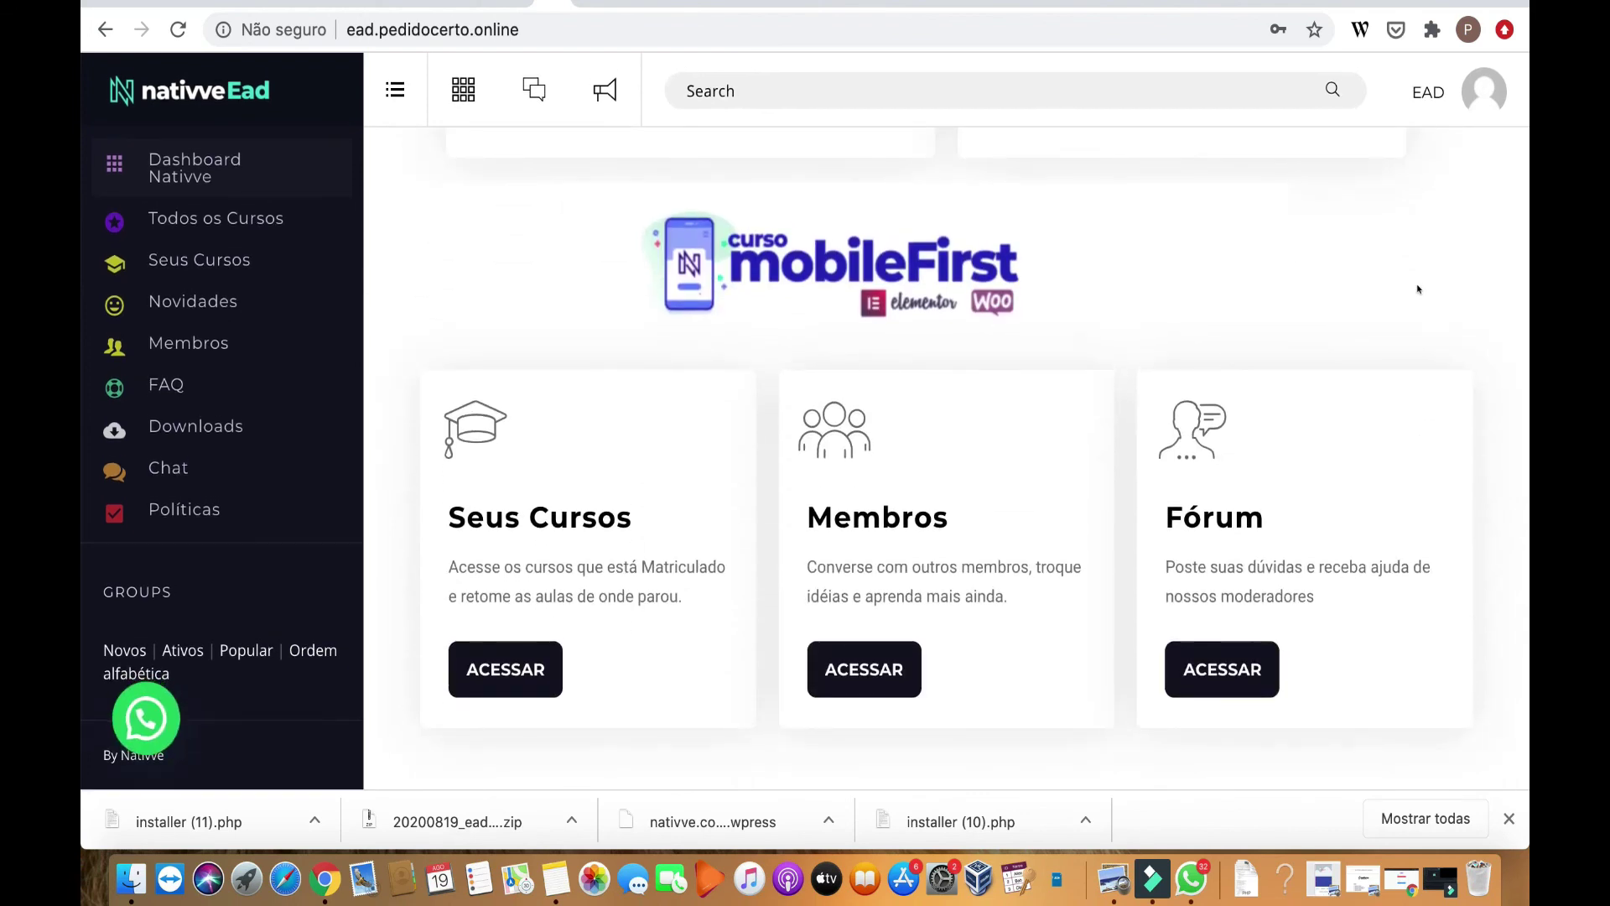
scroll(1417, 289, up, 6)
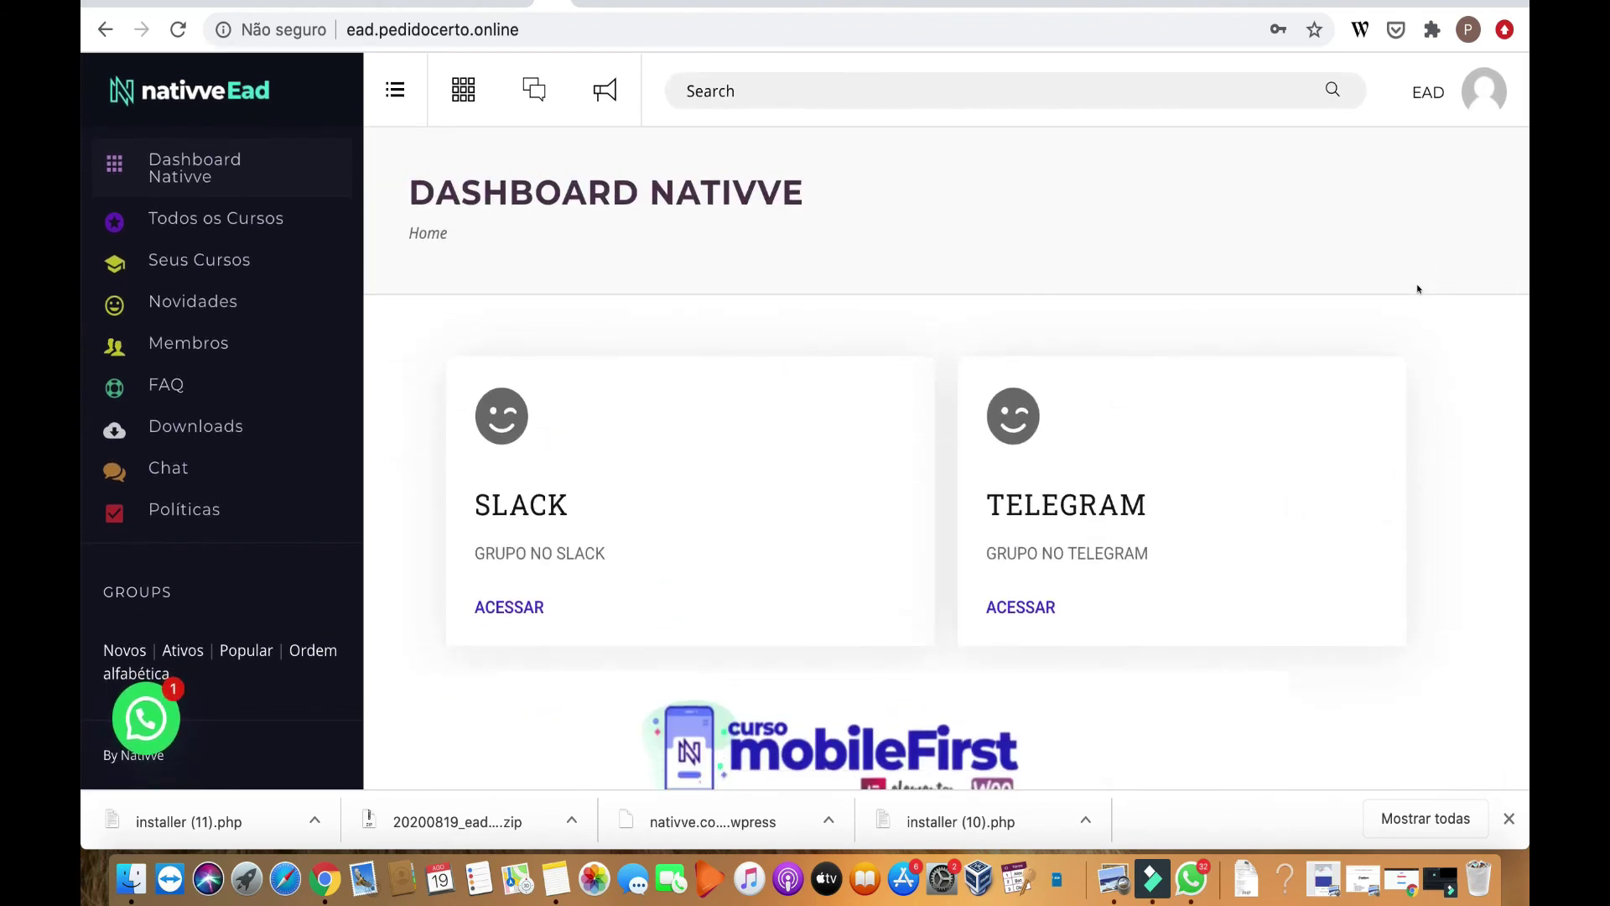